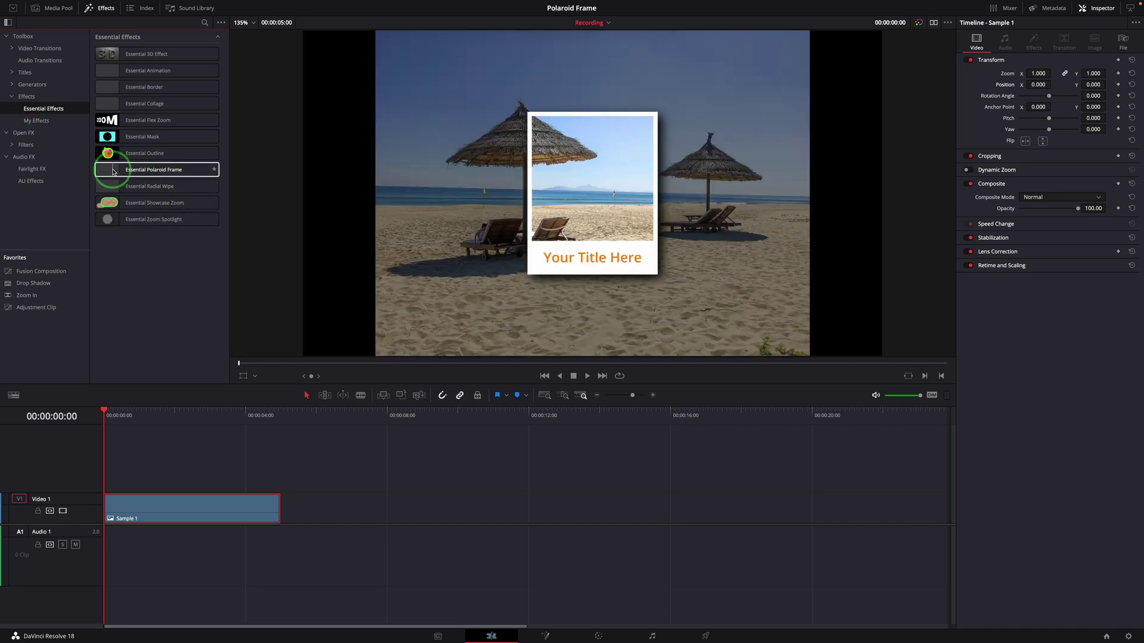
# Apply Essential Polaroid Frame from Essential Effects to the Sample 1 beach clip
pyautogui.moveTo(114, 171); pyautogui.dragTo(528, 210)
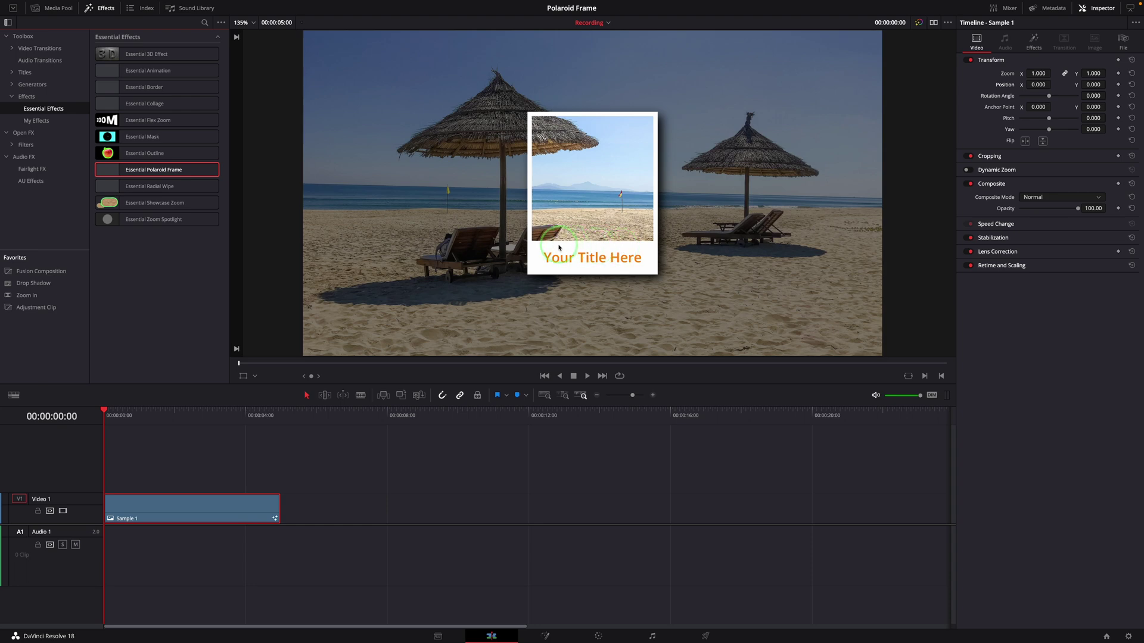
# Switch the viewer to Fusion Overlay, then move the Polaroid frame right, enlarge and tilt it
pyautogui.click(254, 379)
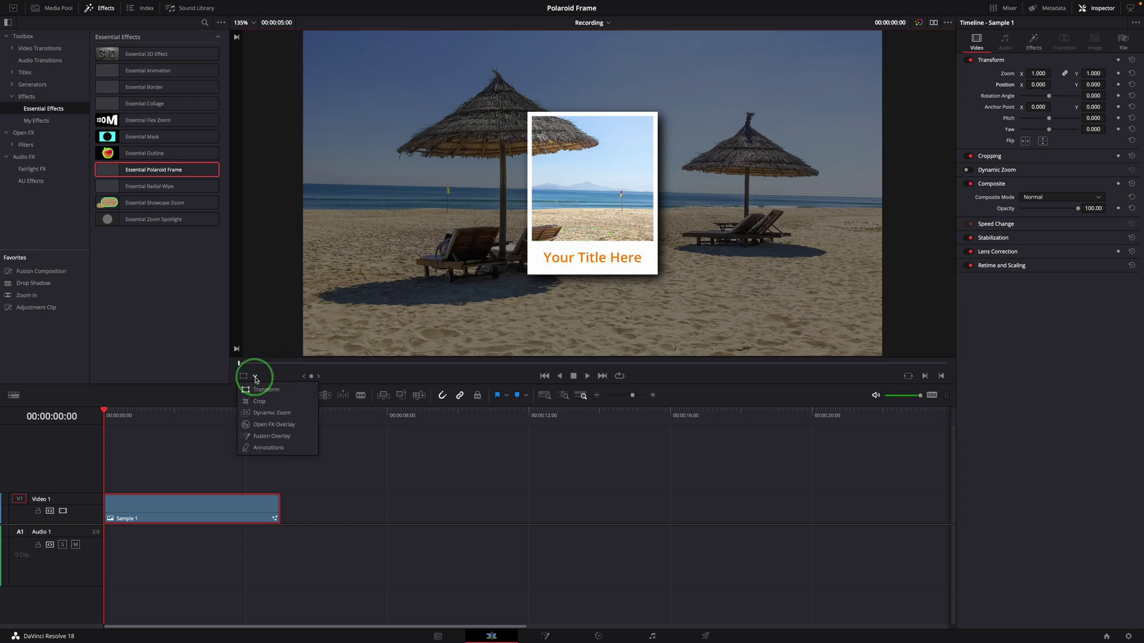
pyautogui.click(272, 437)
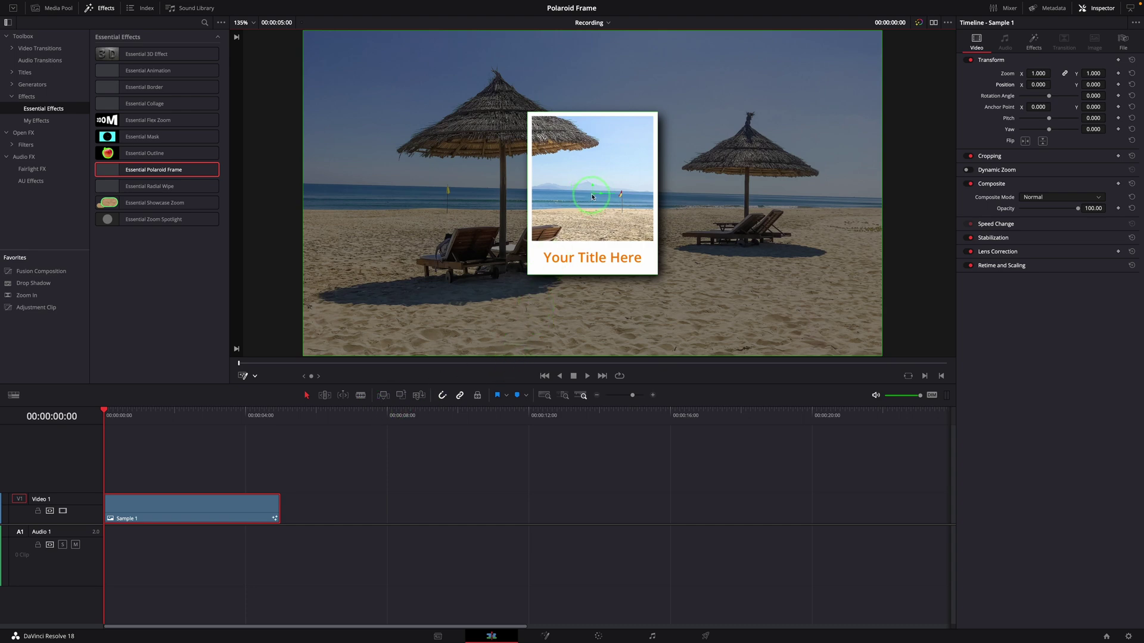
pyautogui.moveTo(592, 196); pyautogui.dragTo(731, 171)
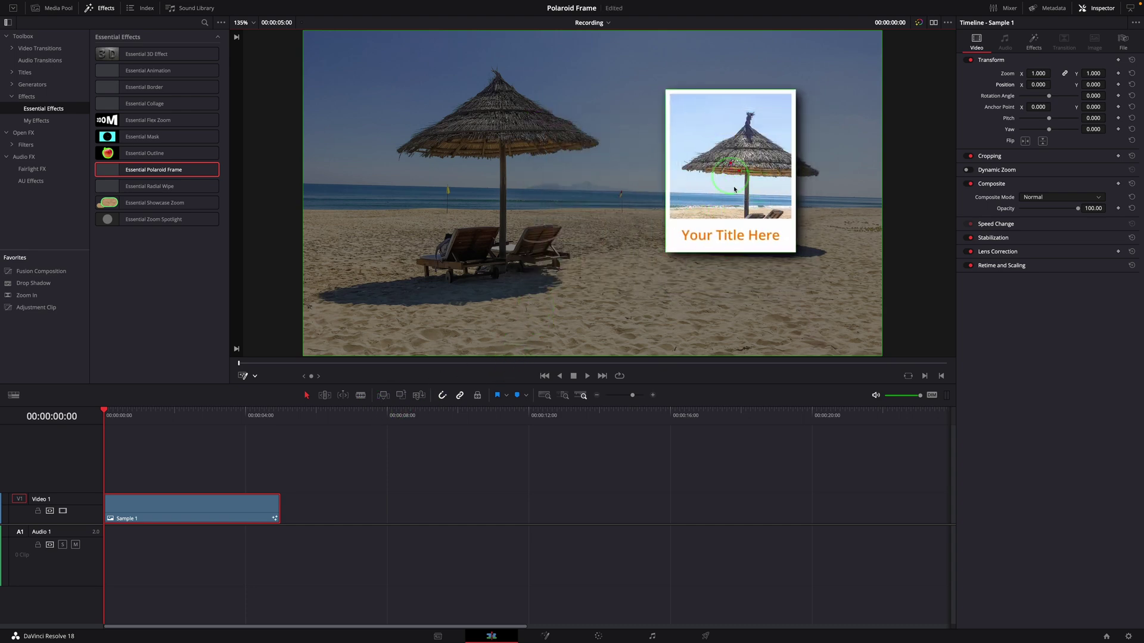
pyautogui.moveTo(797, 260); pyautogui.dragTo(822, 280)
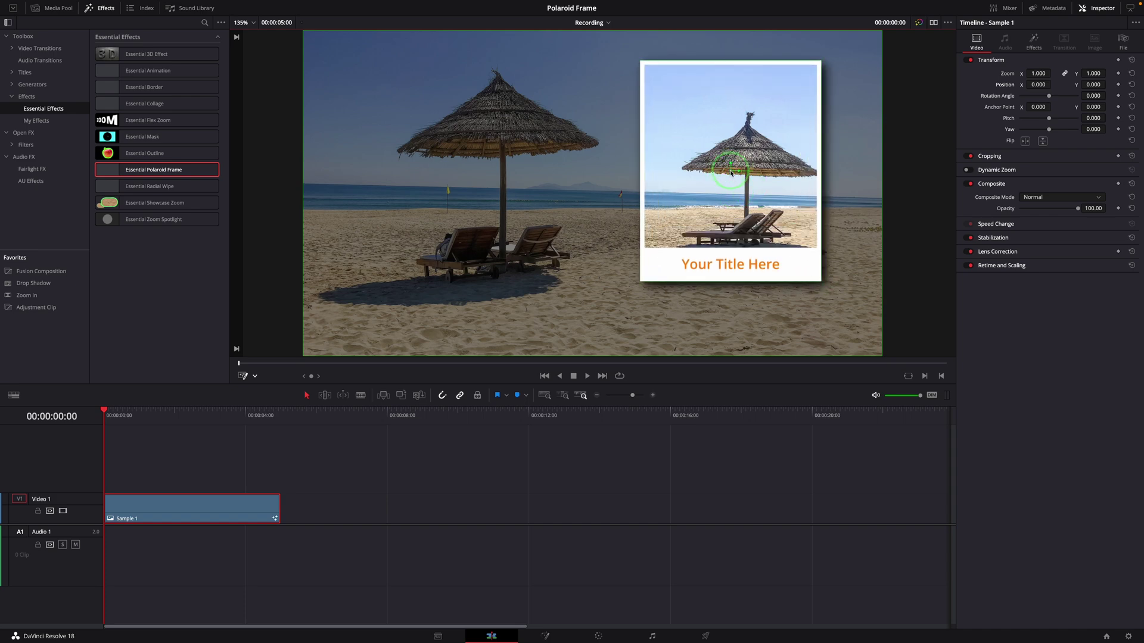
pyautogui.moveTo(729, 174); pyautogui.dragTo(763, 189)
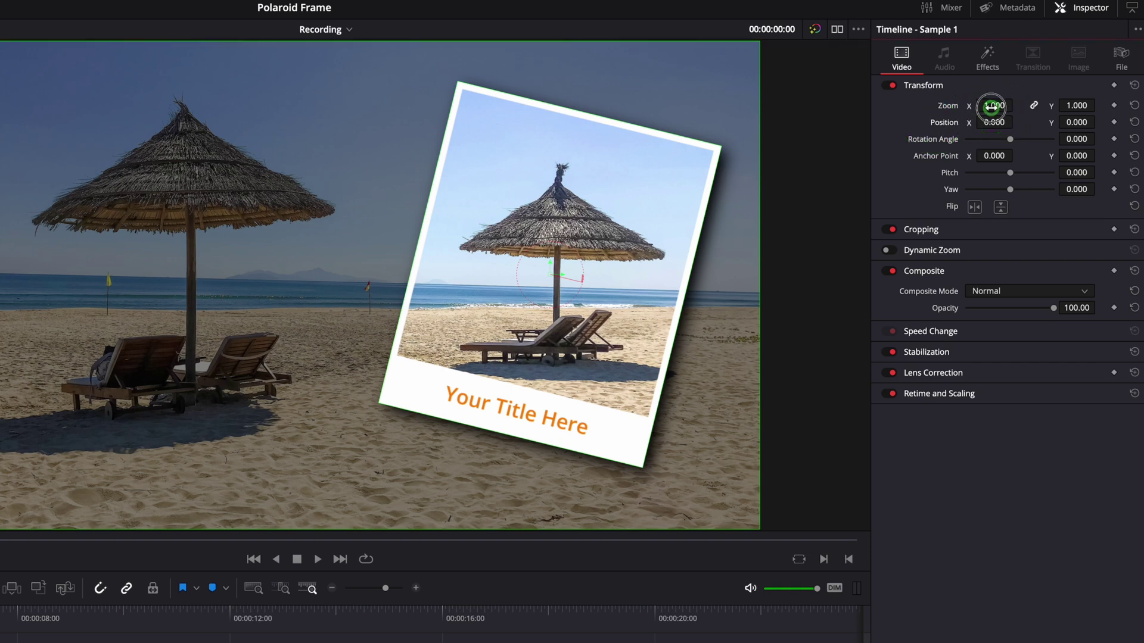
# Zoom the beach clip out to 0.810 and reset its position to zero
pyautogui.moveTo(1036, 75); pyautogui.dragTo(1038, 78)
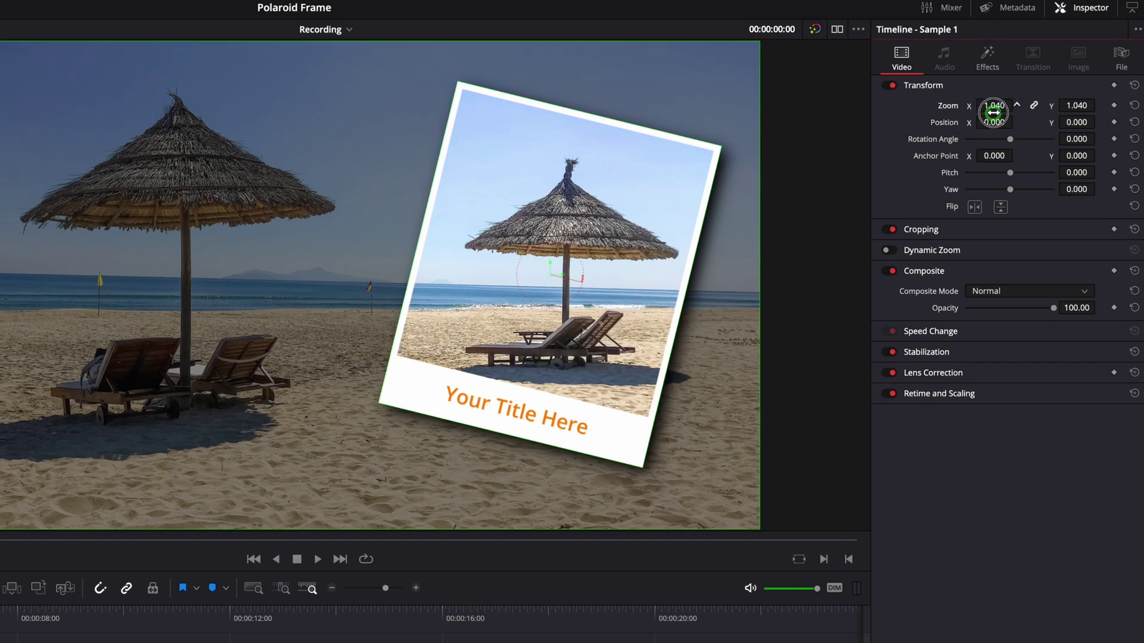
pyautogui.moveTo(993, 112); pyautogui.dragTo(1070, 125)
pyautogui.doubleClick(947, 124)
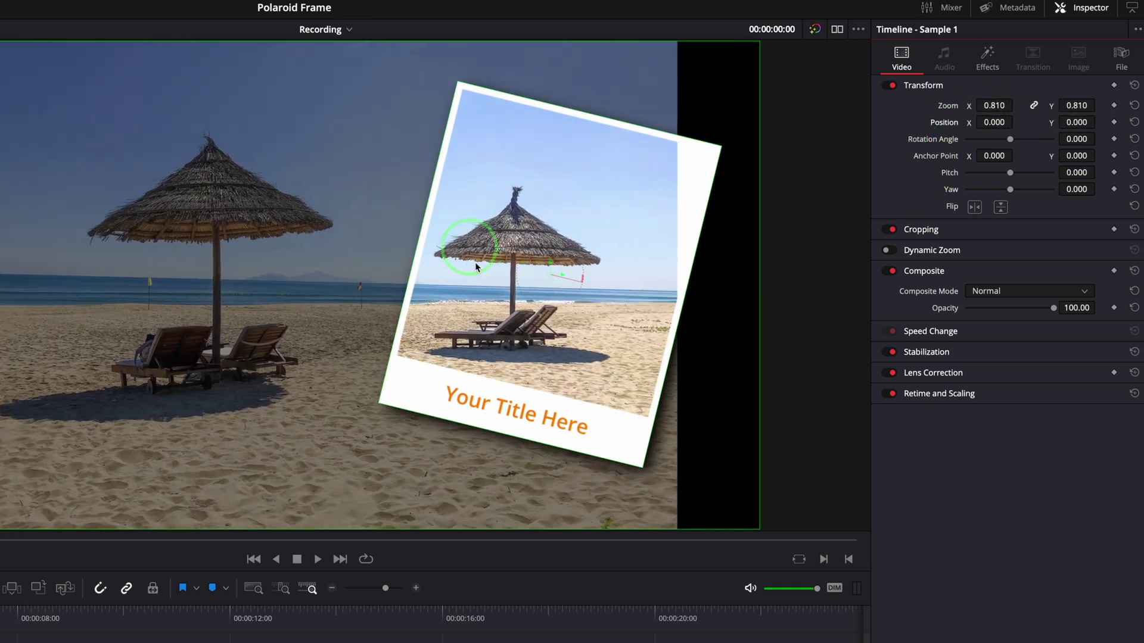
# Move the Polaroid frame to the left side and enlarge it further
pyautogui.moveTo(552, 279); pyautogui.dragTo(201, 285)
pyautogui.moveTo(296, 481); pyautogui.dragTo(302, 501)
pyautogui.click(208, 288)
pyautogui.click(551, 290)
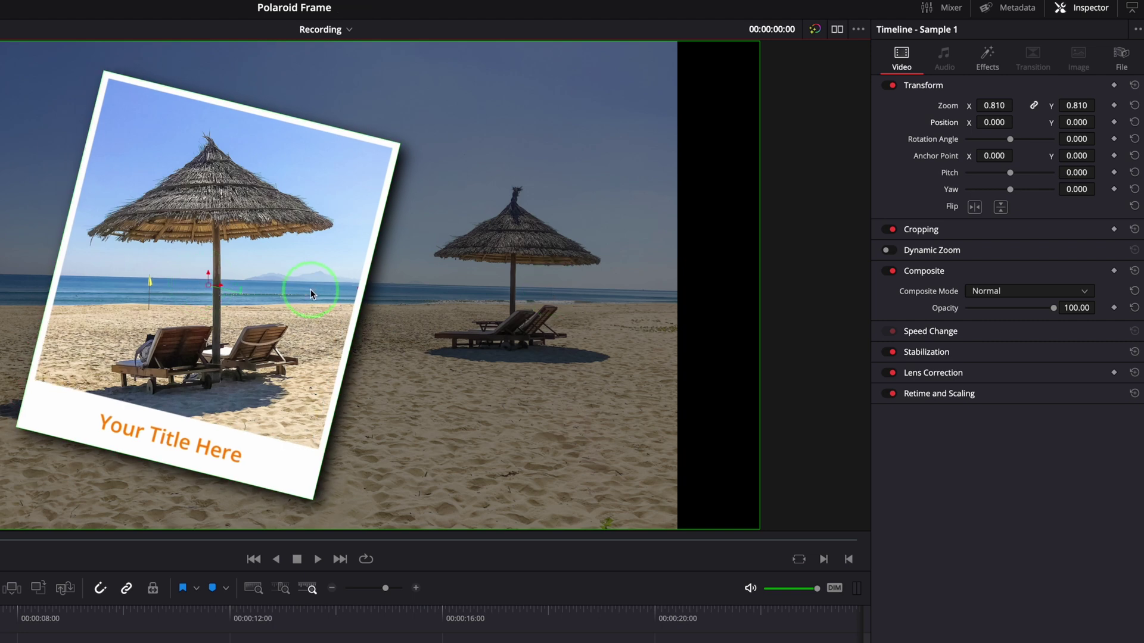
# Change the Polaroid caption to 'Best Vacation' in Arial Black with tracking 1.071
pyautogui.click(988, 67)
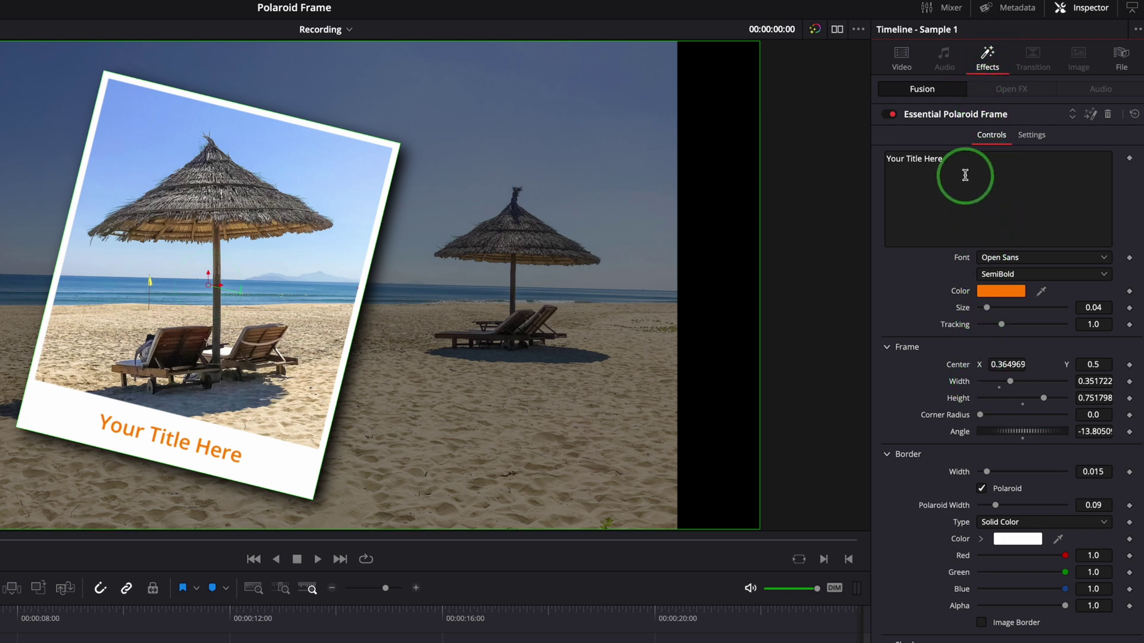
pyautogui.tripleClick(944, 157)
pyautogui.write('Best Vacation')
pyautogui.click(1034, 257)
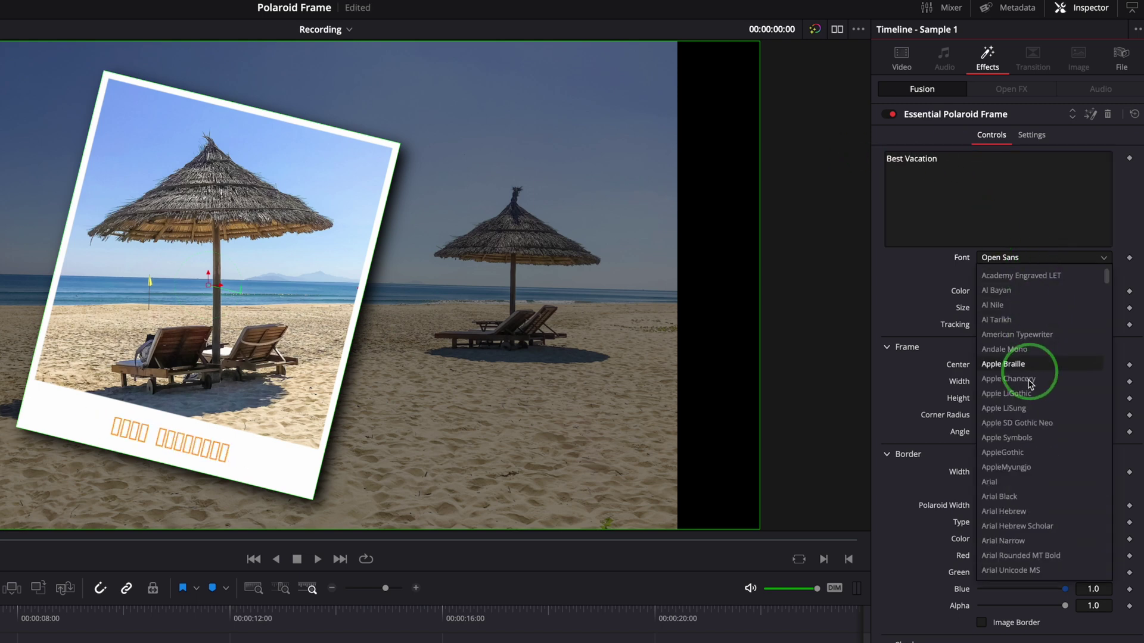
pyautogui.click(999, 496)
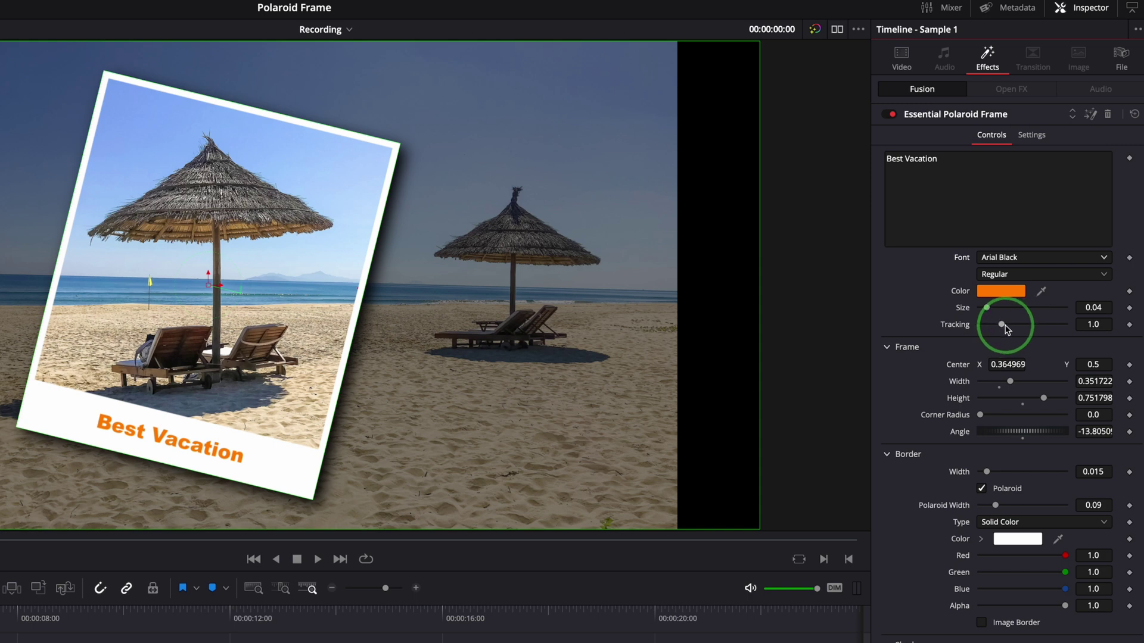
pyautogui.moveTo(1003, 326); pyautogui.dragTo(1005, 327)
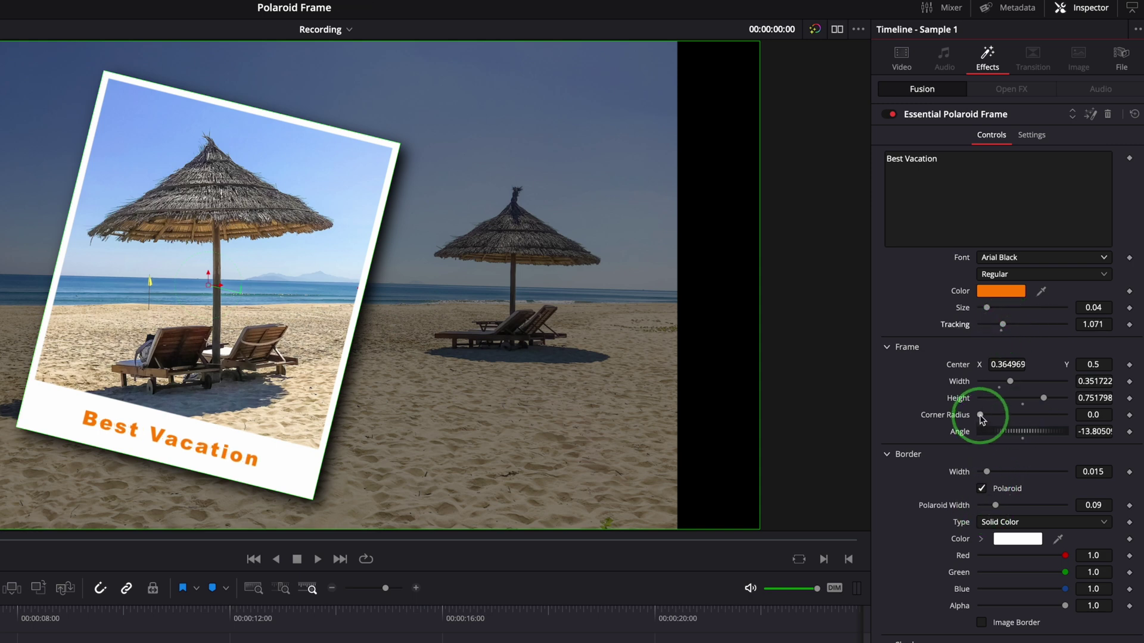
pyautogui.moveTo(981, 416); pyautogui.dragTo(982, 418)
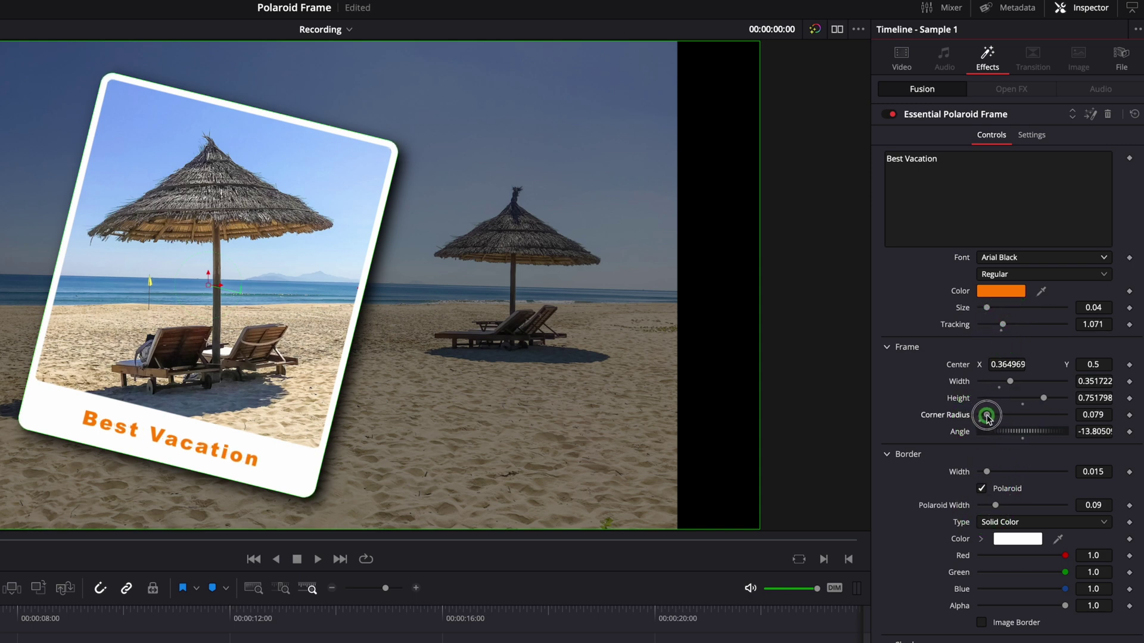
# Widen the Polaroid border width to 0.1299 and tint the border by lowering green
pyautogui.moveTo(986, 477); pyautogui.dragTo(986, 479)
pyautogui.doubleClick(960, 477)
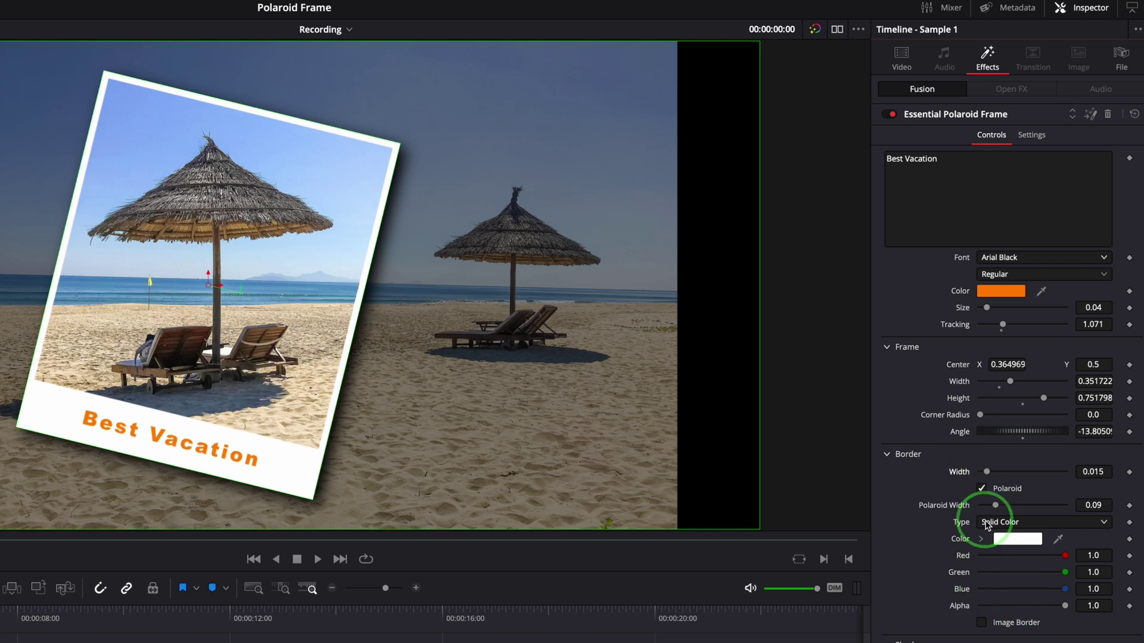
pyautogui.click(981, 489)
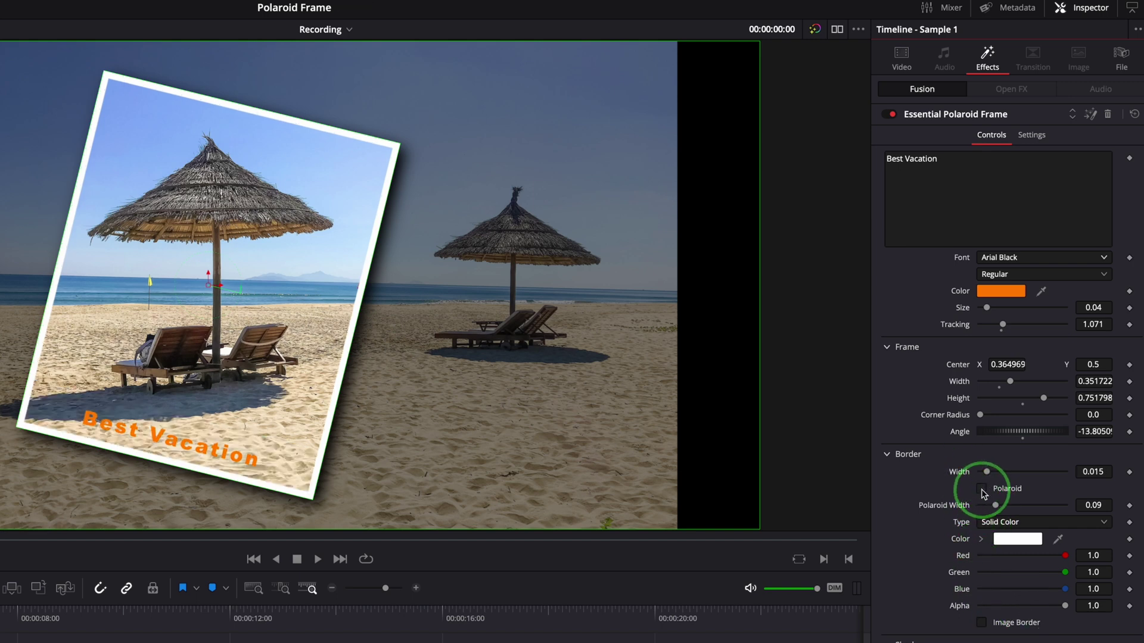
pyautogui.click(982, 490)
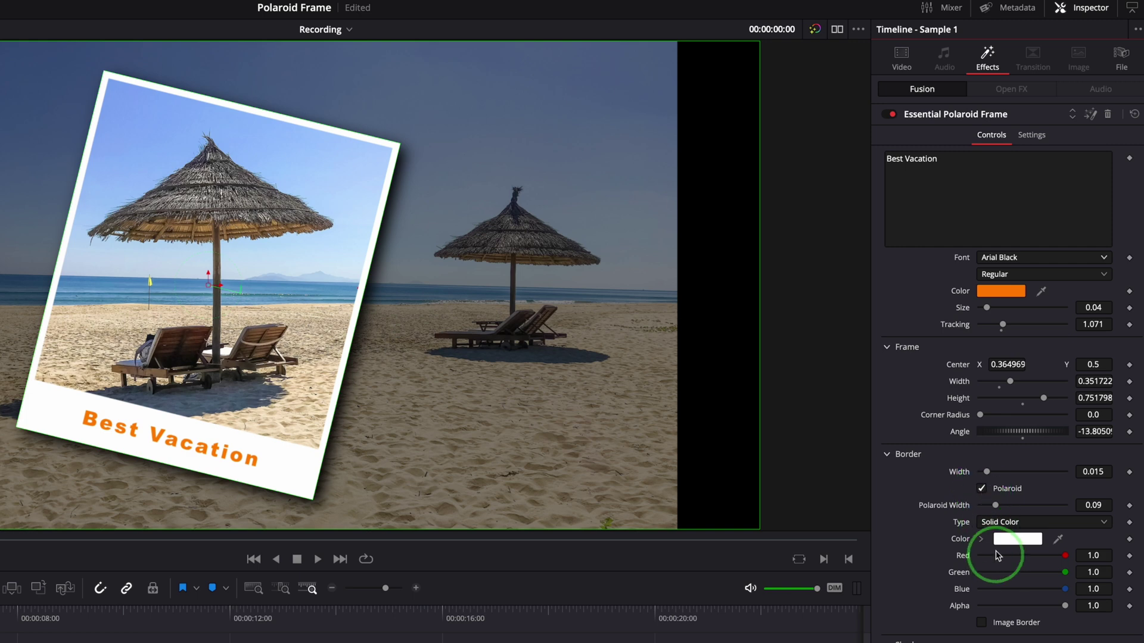
pyautogui.moveTo(993, 505); pyautogui.dragTo(1003, 508)
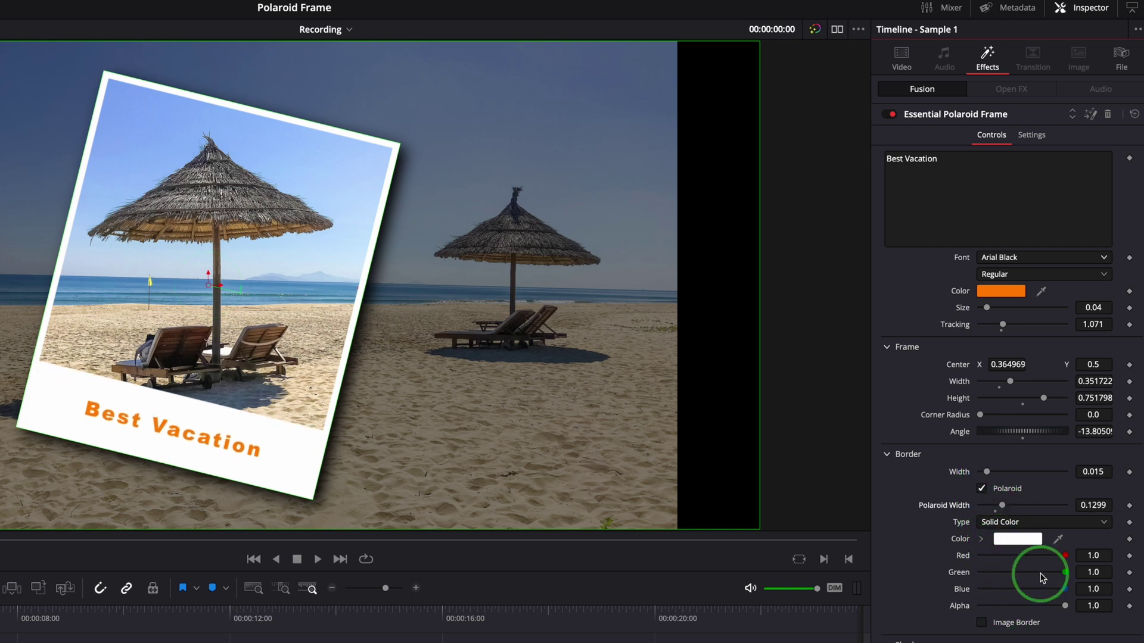
pyautogui.moveTo(1065, 572); pyautogui.dragTo(1024, 592)
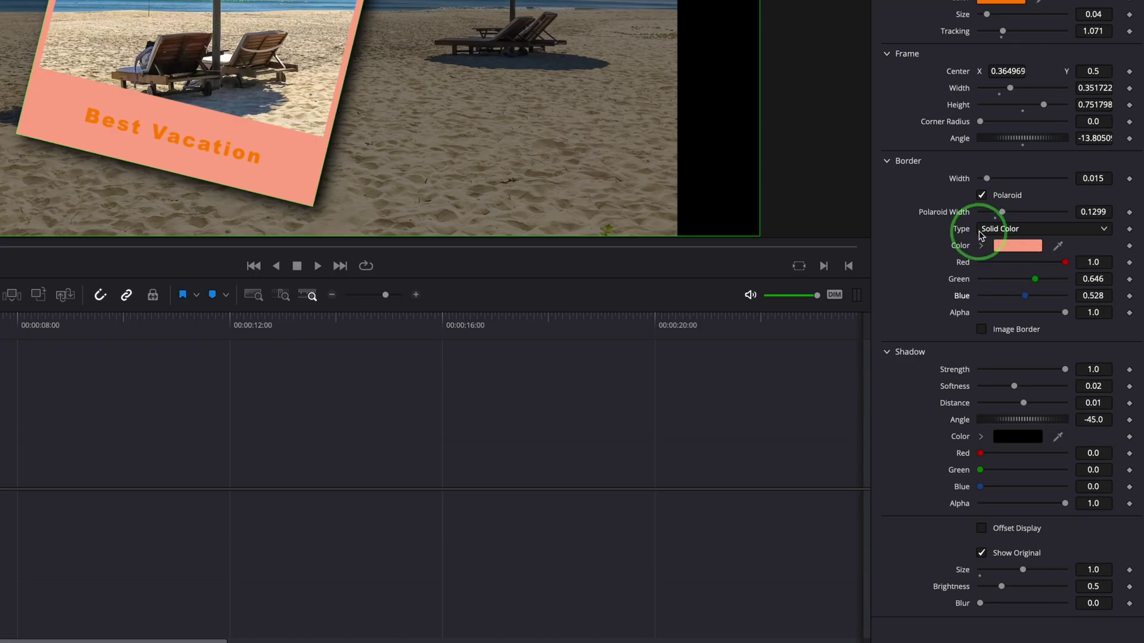
# Set the border fill type to Gradient with Tangerine as the start colour
pyautogui.click(1021, 230)
pyautogui.click(1029, 301)
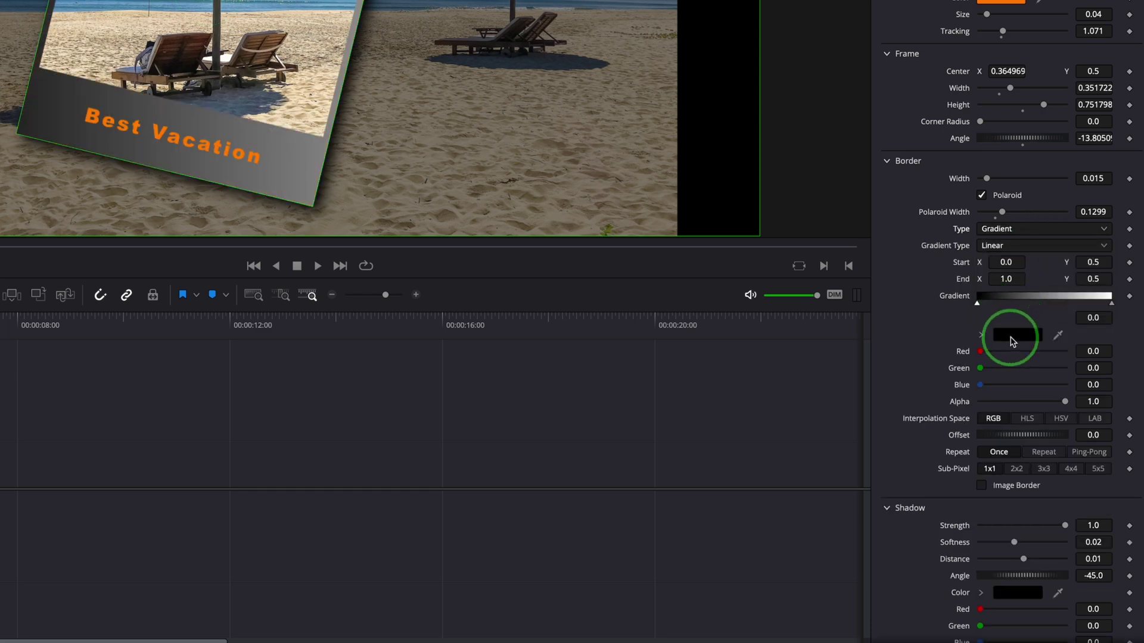
pyautogui.click(1011, 340)
pyautogui.click(738, 255)
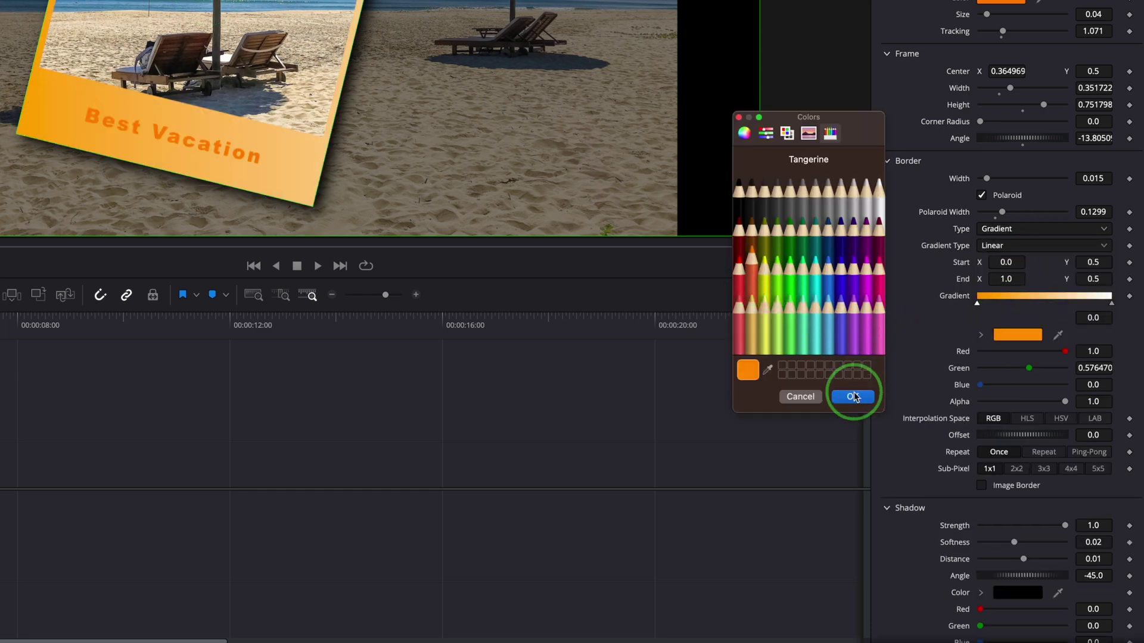
pyautogui.click(852, 396)
pyautogui.scroll(-4, 1044, 378)
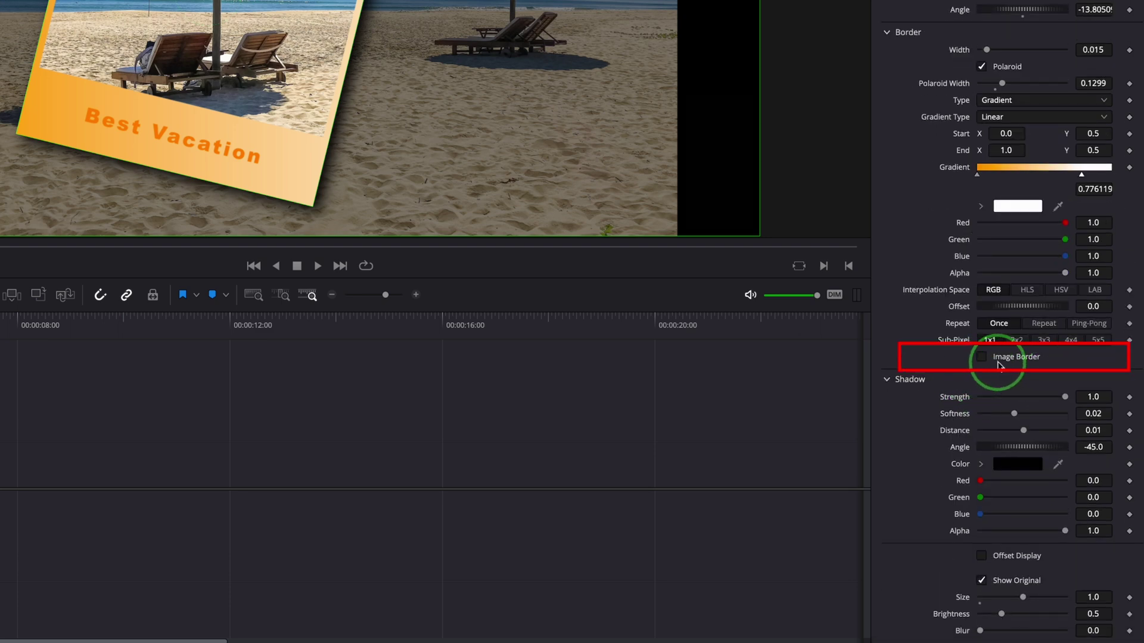
# Put the beach.mp4 clip into the Polaroid's Clip Name field, replacing Picture1.jpg
pyautogui.click(981, 357)
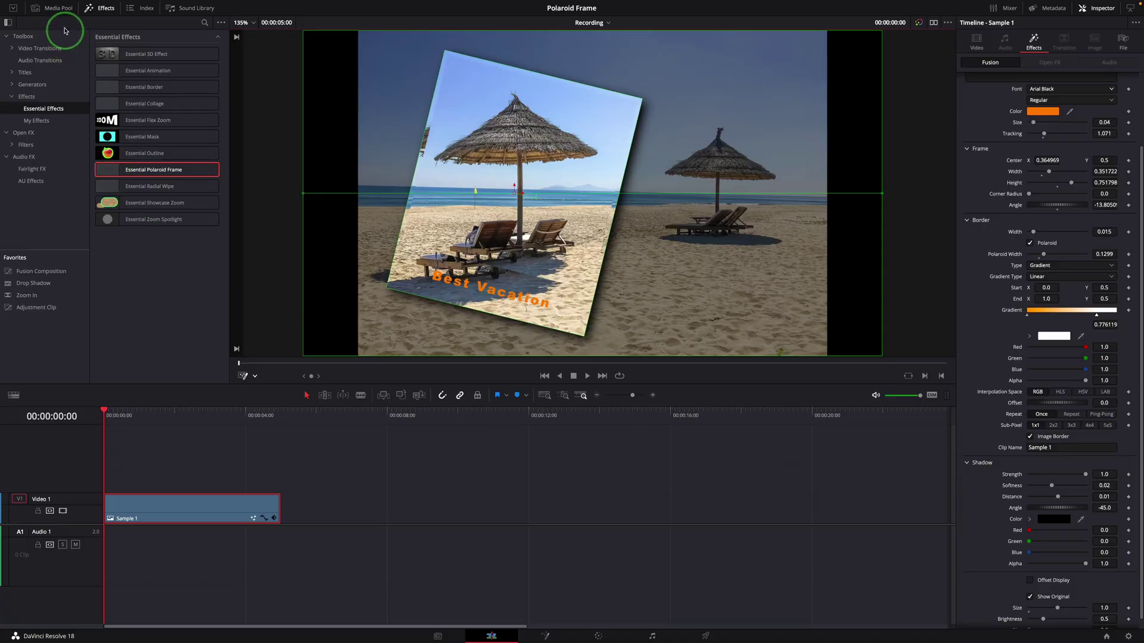
pyautogui.click(59, 9)
pyautogui.moveTo(190, 49); pyautogui.dragTo(1061, 451)
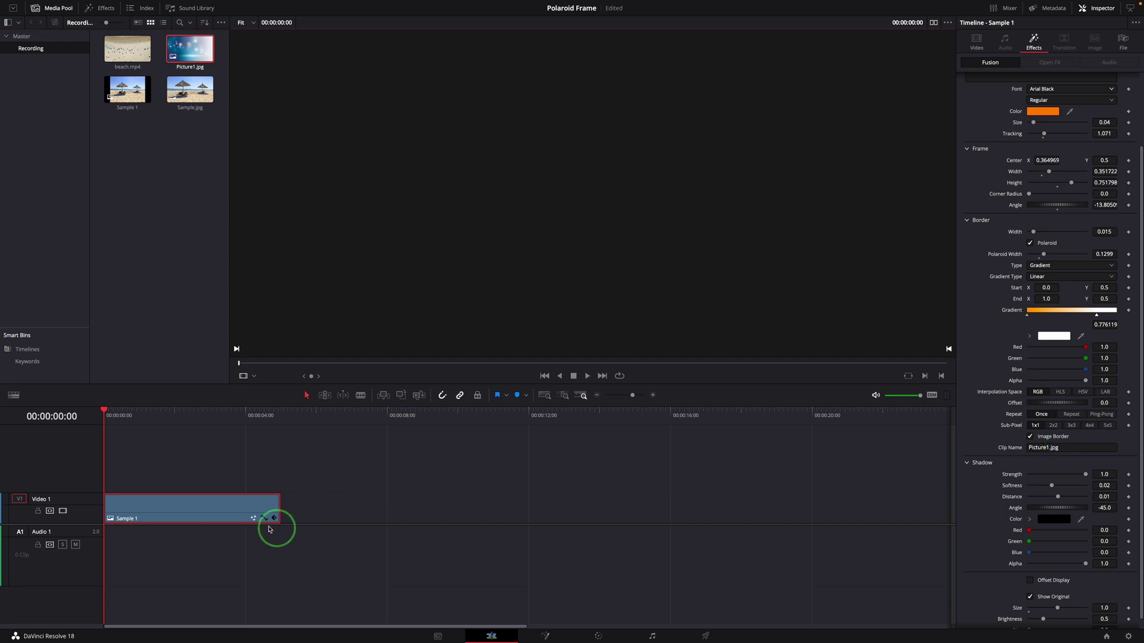
pyautogui.moveTo(107, 417); pyautogui.dragTo(185, 427)
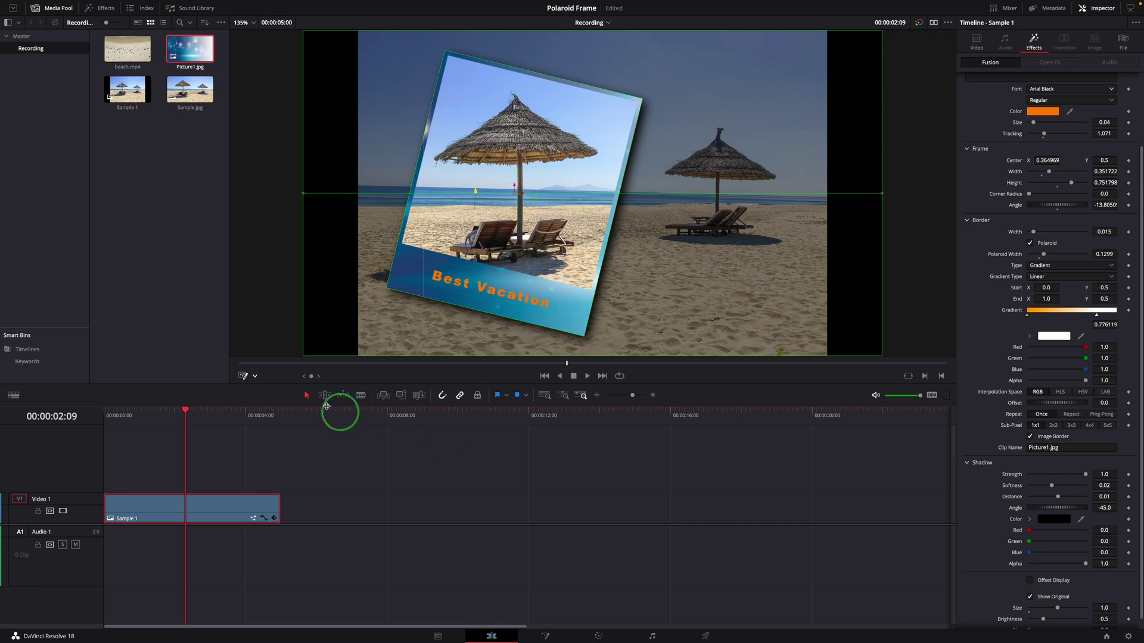
pyautogui.click(127, 48)
pyautogui.moveTo(127, 48); pyautogui.dragTo(1065, 451)
pyautogui.moveTo(137, 420); pyautogui.dragTo(109, 416)
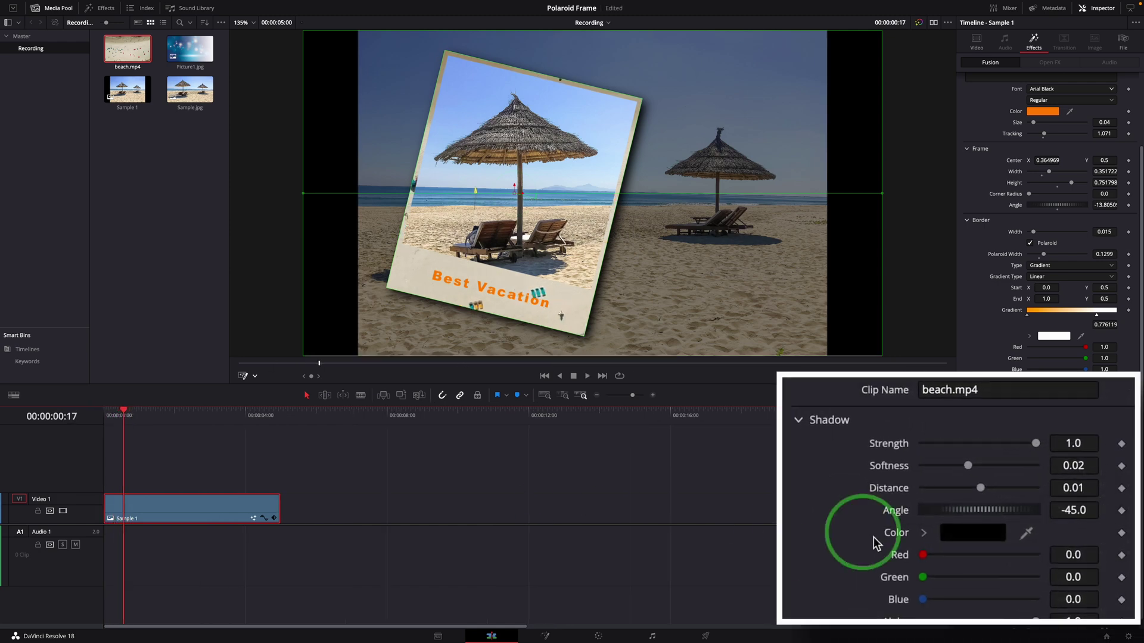
# Tint the drop shadow dark red (Red 0.079) at full strength and enable Show Original
pyautogui.scroll(-1, 1007, 512)
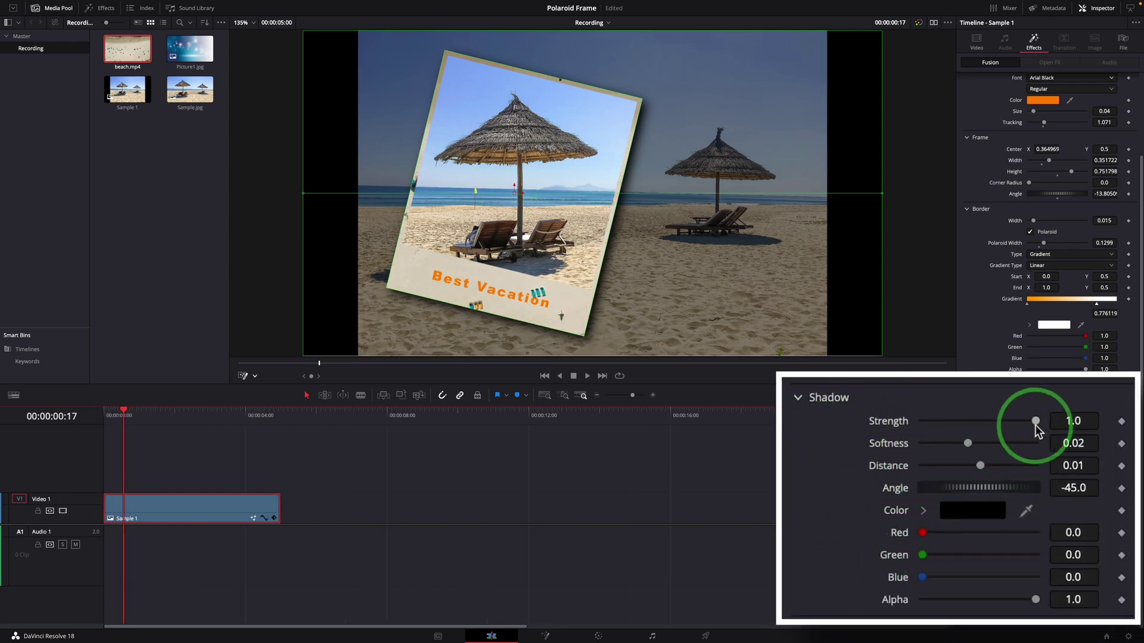
pyautogui.moveTo(1036, 424); pyautogui.dragTo(1078, 429)
pyautogui.click(974, 469)
pyautogui.moveTo(925, 536); pyautogui.dragTo(1036, 523)
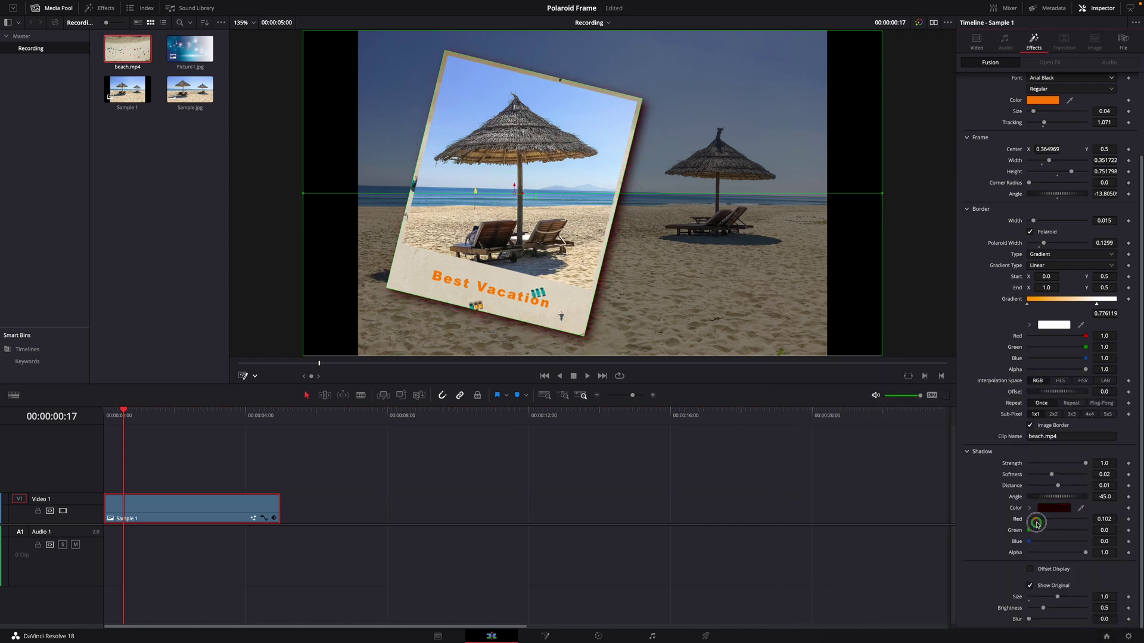
pyautogui.click(1030, 586)
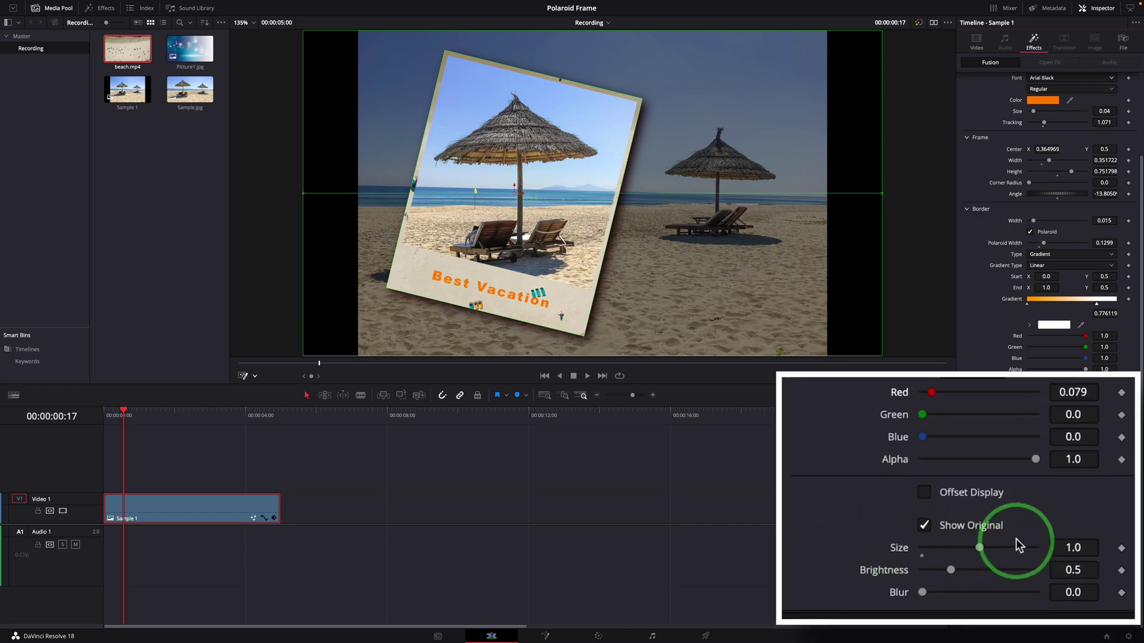
# Enable Offset Display and set the Polaroid near centre at 12.45° angle, size 1.102
pyautogui.click(924, 493)
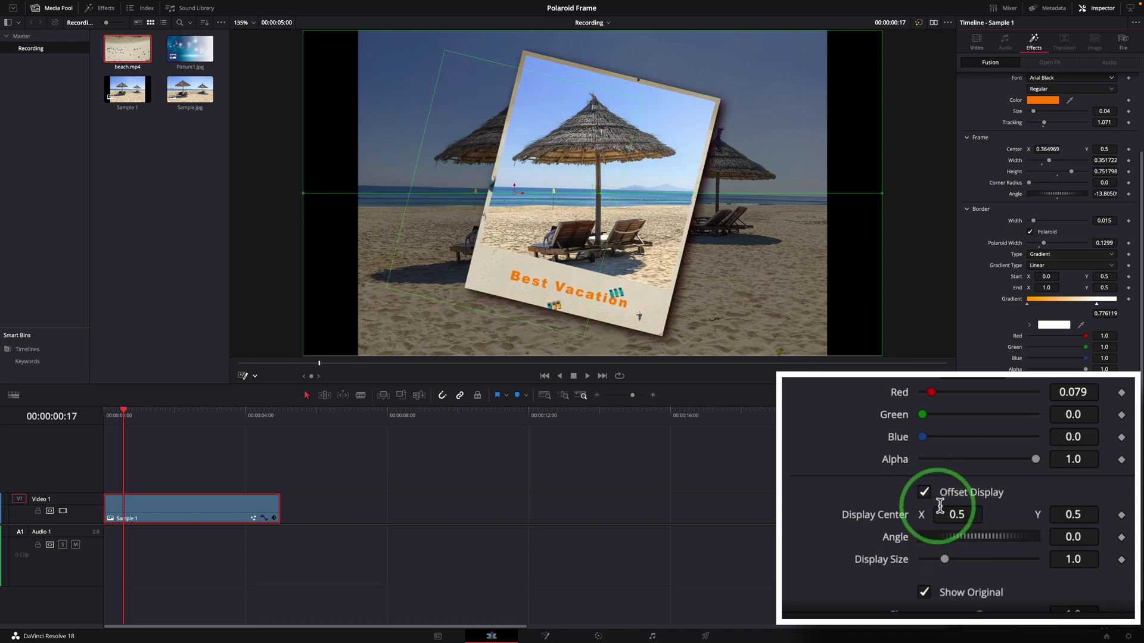
pyautogui.moveTo(956, 514); pyautogui.dragTo(1035, 513)
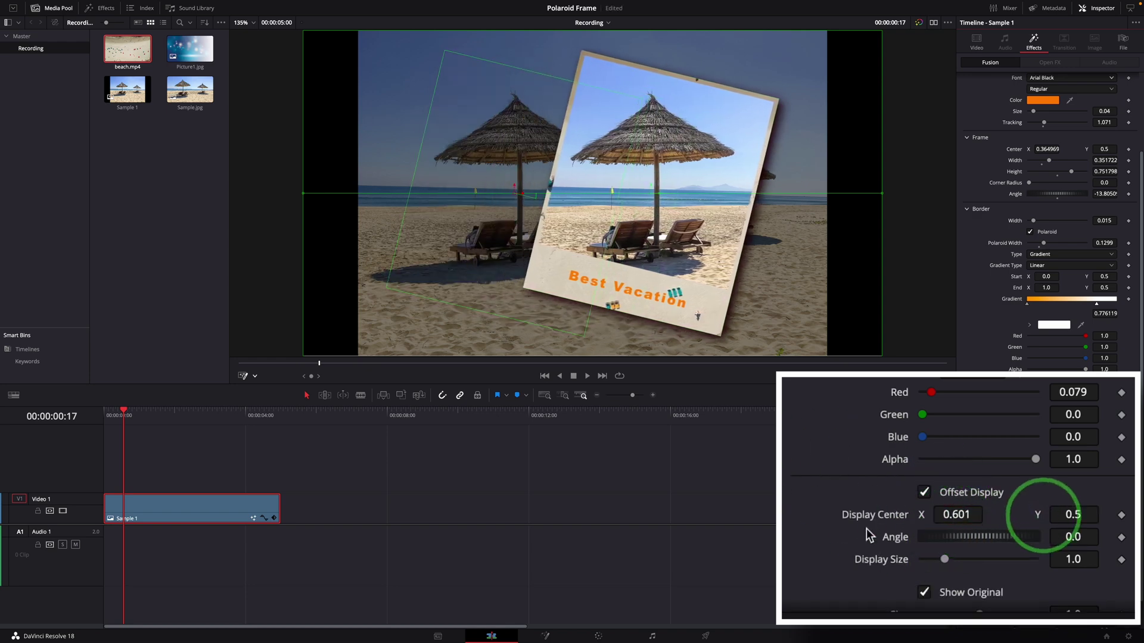
pyautogui.moveTo(946, 560); pyautogui.dragTo(986, 539)
pyautogui.scroll(-1, 1087, 574)
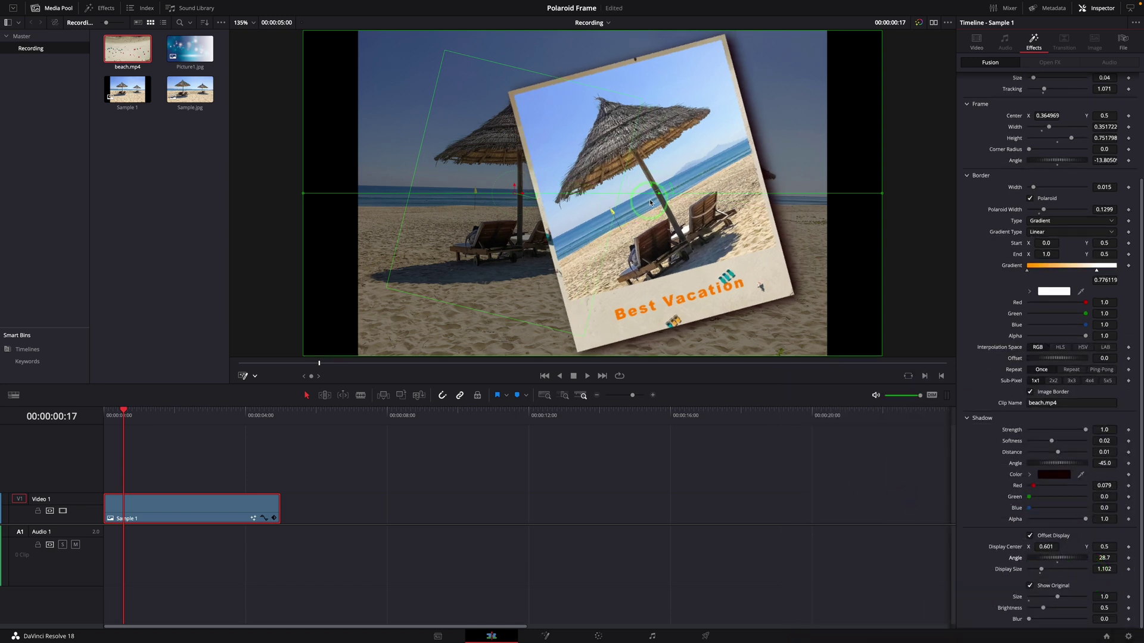
pyautogui.moveTo(651, 202); pyautogui.dragTo(619, 195)
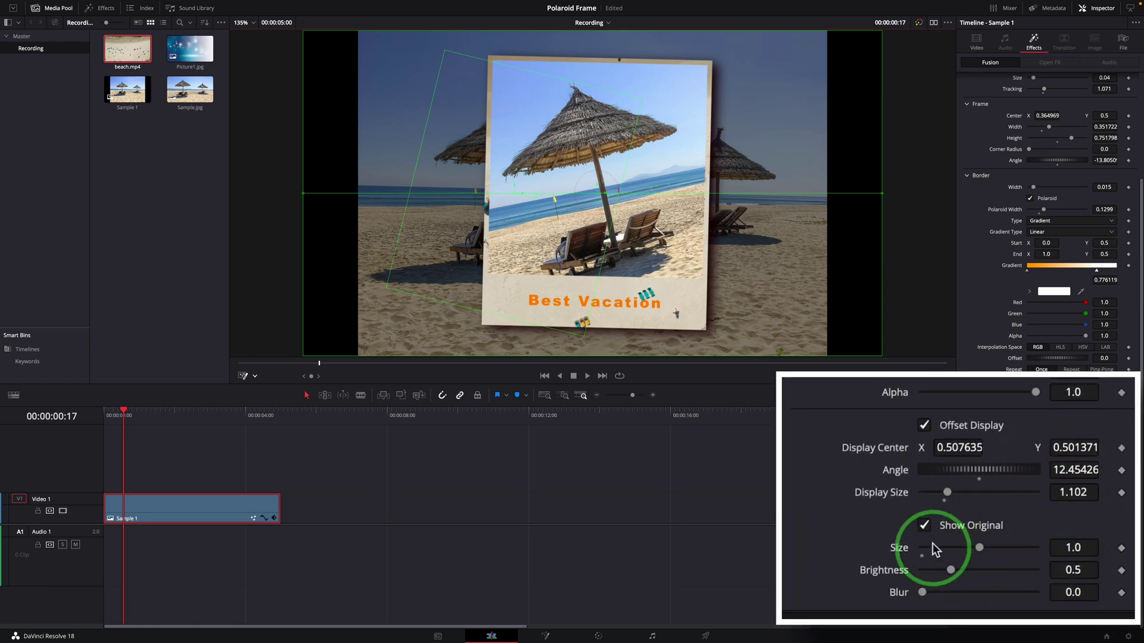
# Set the background footage to brightness 0.48, blur 20.5 and size 1.89
pyautogui.click(924, 526)
pyautogui.scroll(1, 924, 527)
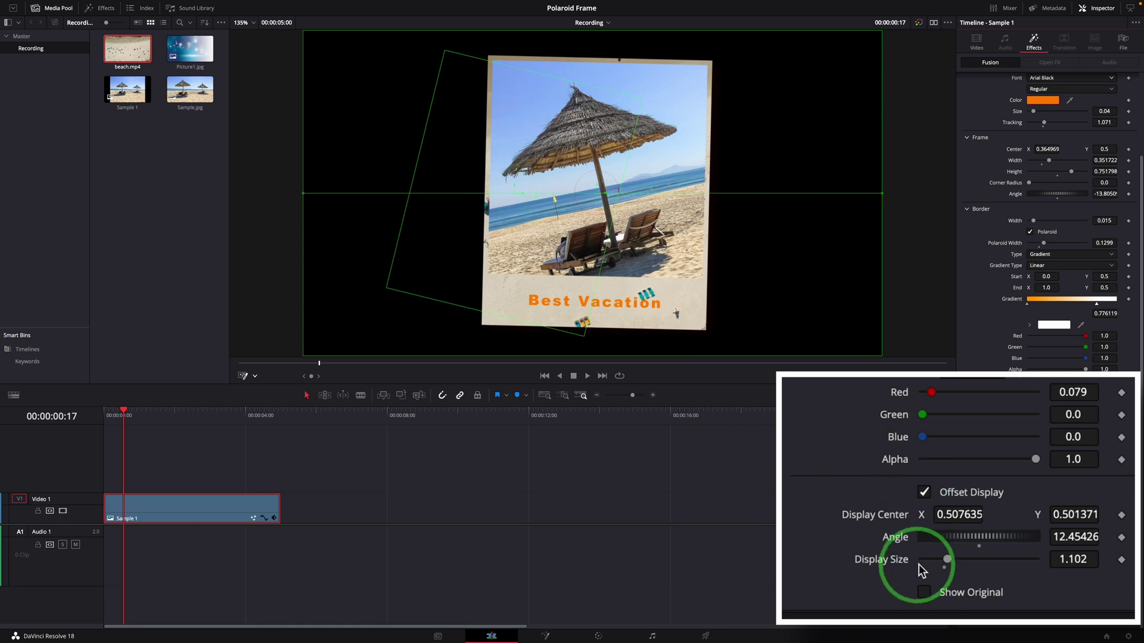
pyautogui.click(925, 591)
pyautogui.scroll(-1, 1000, 536)
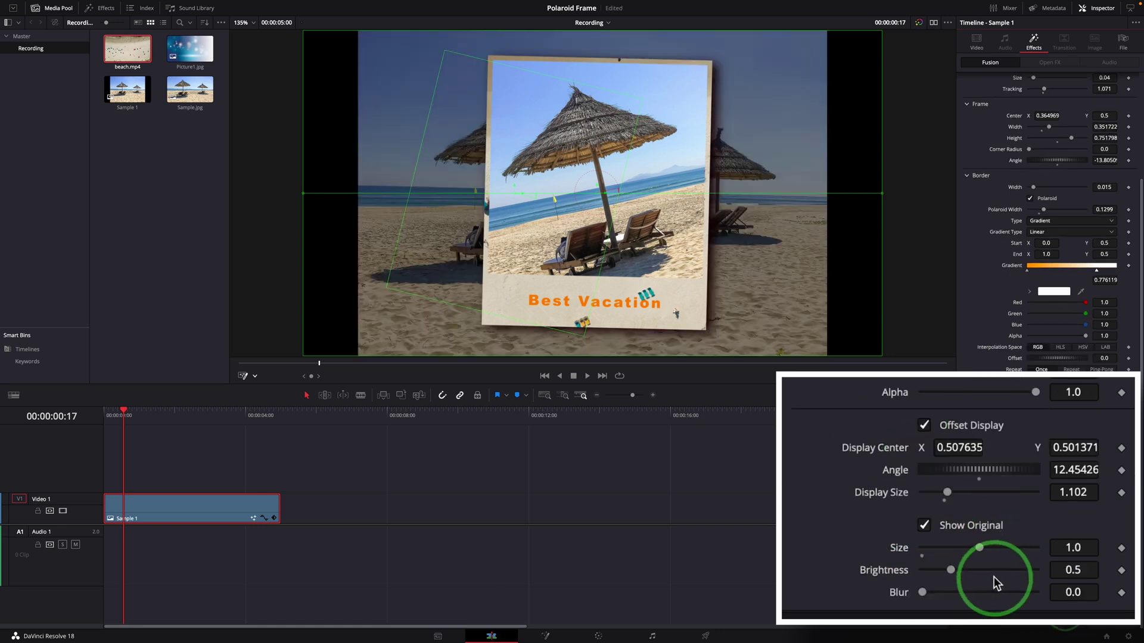
pyautogui.moveTo(947, 570); pyautogui.dragTo(969, 594)
pyautogui.moveTo(979, 546); pyautogui.dragTo(996, 548)
pyautogui.moveTo(1053, 620); pyautogui.dragTo(1041, 621)
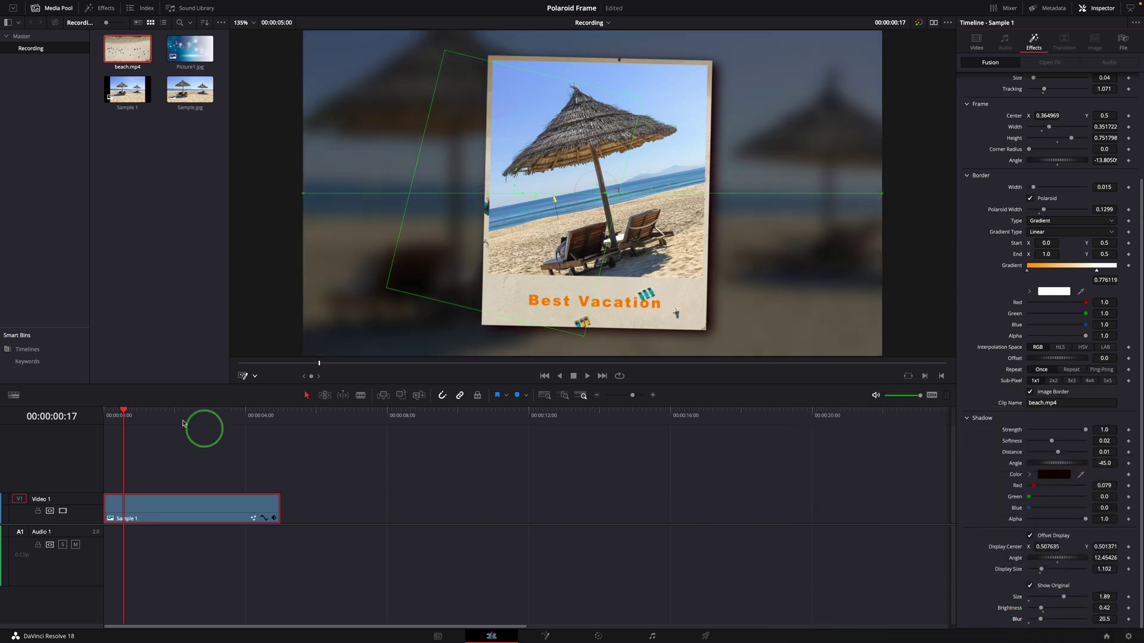
# Hide the viewer's transform overlay and preview the result across the clip
pyautogui.click(241, 380)
pyautogui.click(133, 417)
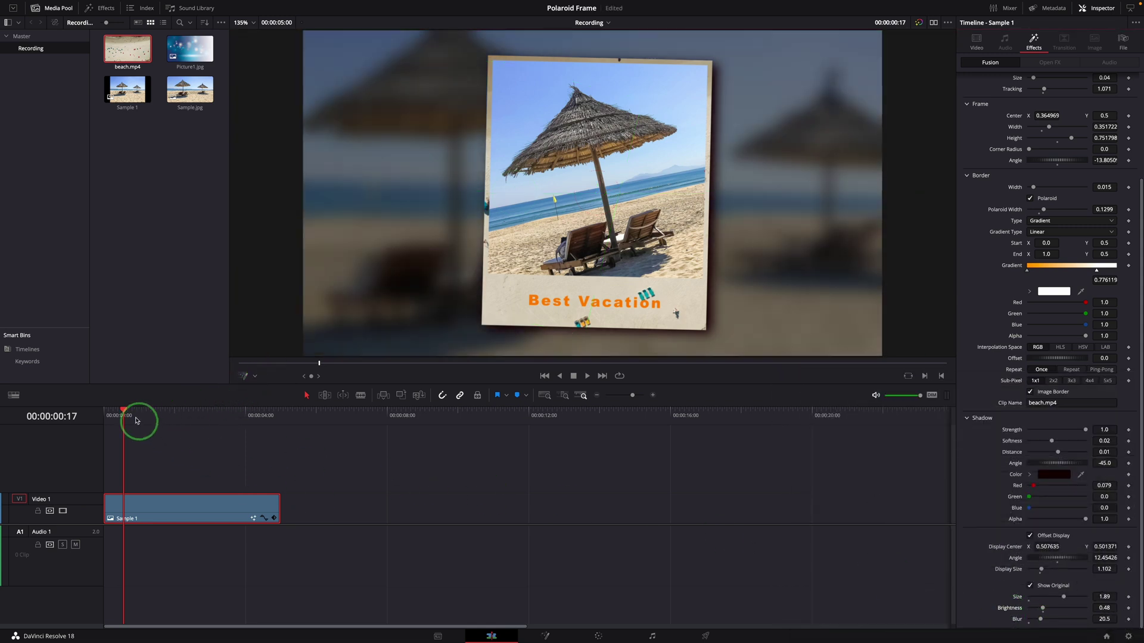
pyautogui.moveTo(120, 414); pyautogui.dragTo(142, 430)
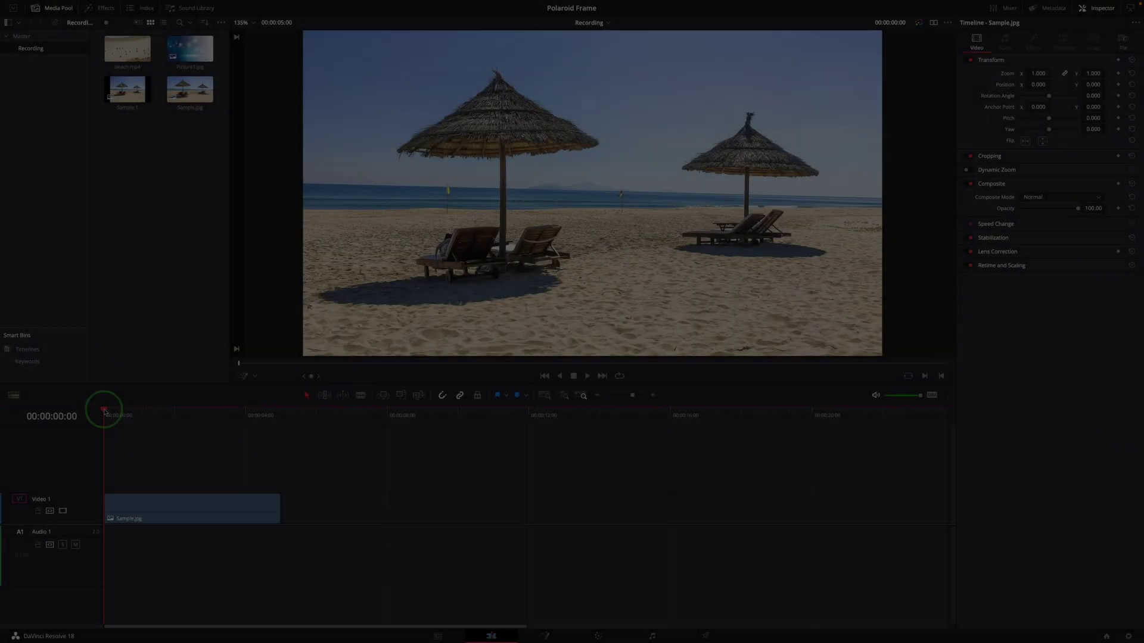
# Open the Sample.jpg clip in the Fusion page
pyautogui.moveTo(102, 408)
pyautogui.mouseDown()
pyautogui.moveTo(179, 416)
pyautogui.moveTo(108, 413)
pyautogui.mouseUp()
pyautogui.rightClick(217, 506)
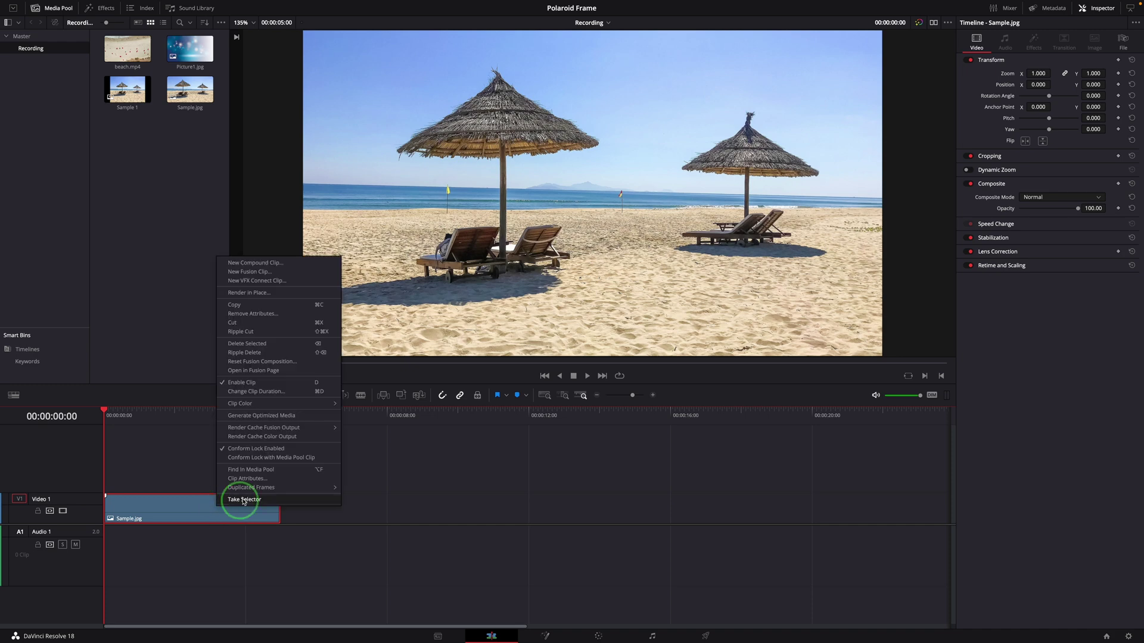
pyautogui.click(255, 371)
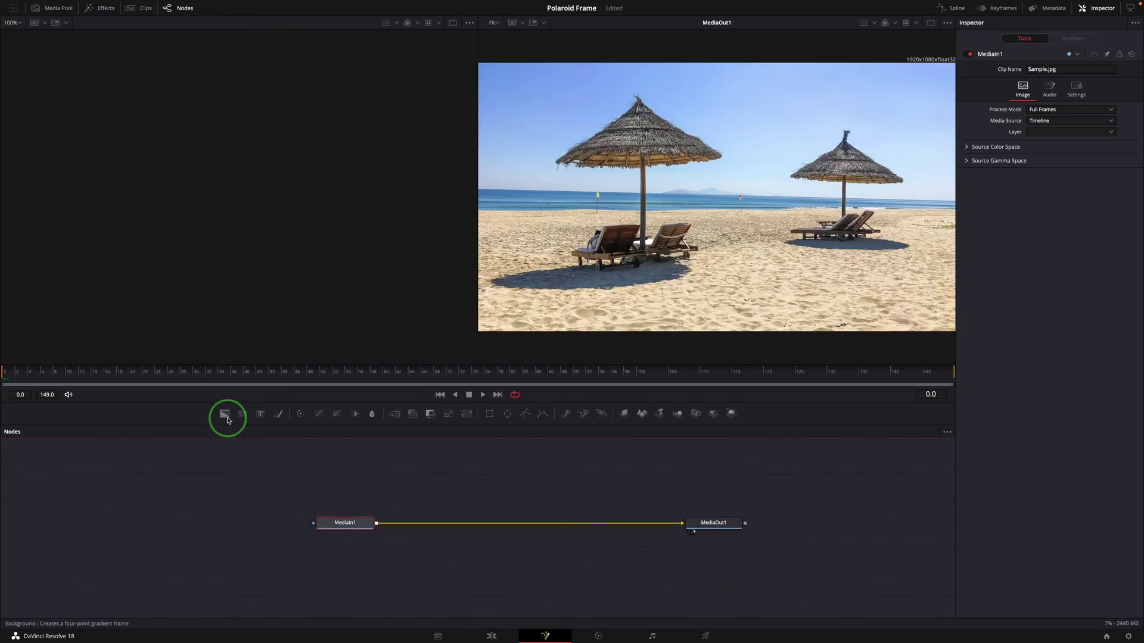
# Add a white Background1 node merged over MediaIn1 through Merge1
pyautogui.moveTo(441, 481); pyautogui.dragTo(441, 482)
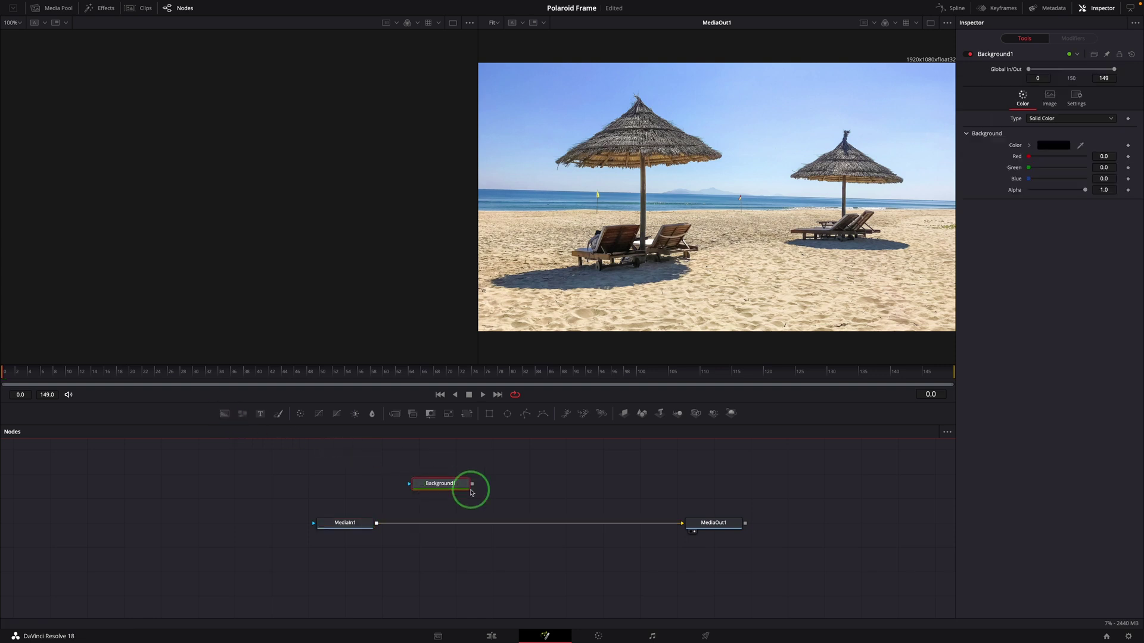
pyautogui.moveTo(400, 516); pyautogui.dragTo(459, 524)
pyautogui.click(444, 482)
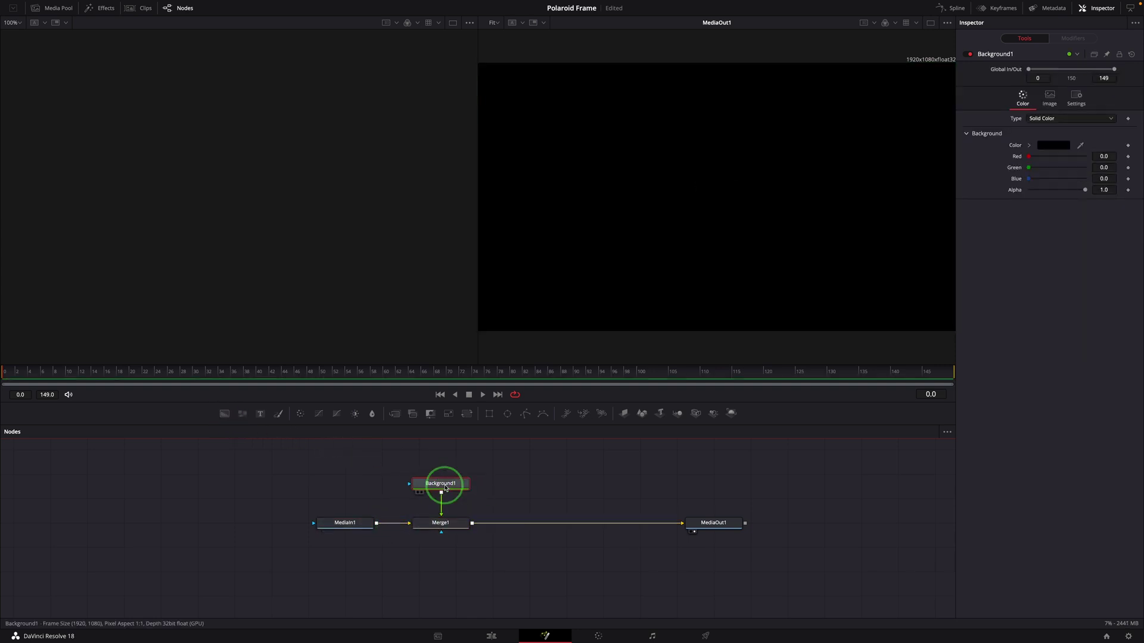
pyautogui.click(1028, 146)
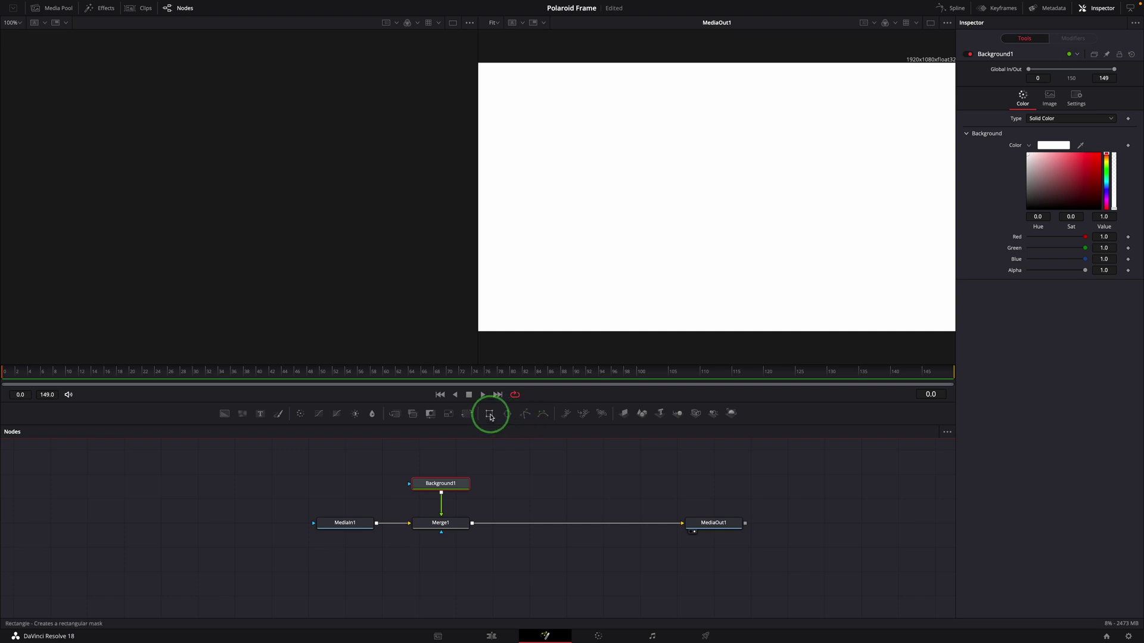
# Add a Rectangle1 mask to Background1, leaving a centred white rectangle over the beach image
pyautogui.click(490, 417)
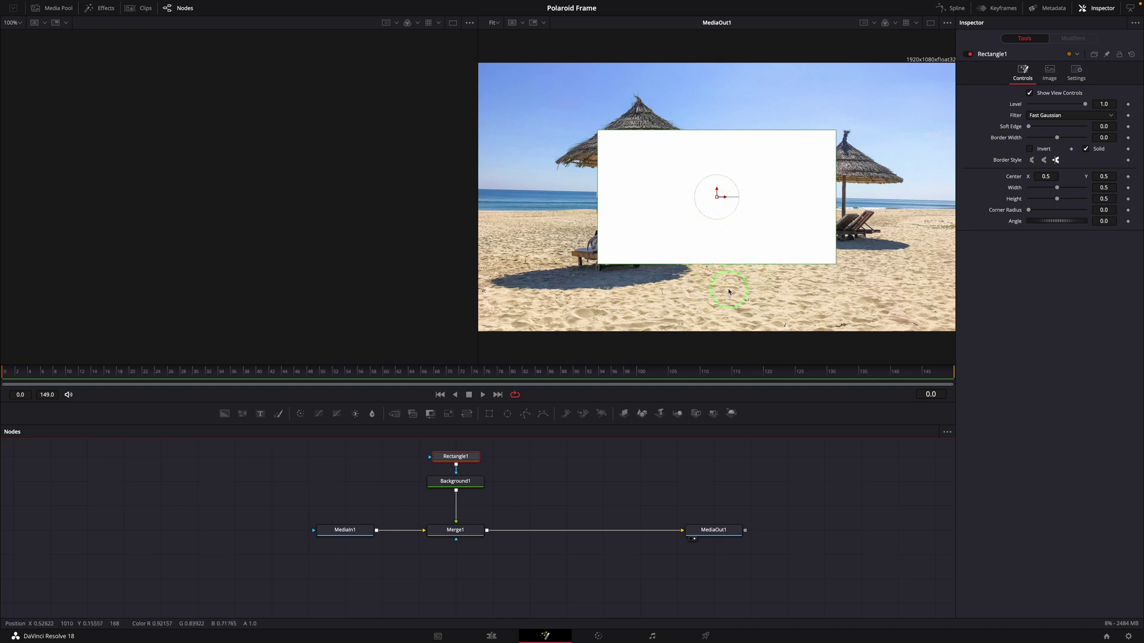
# Rename the Rectangle1 node to ImageFrame
pyautogui.rightClick(465, 457)
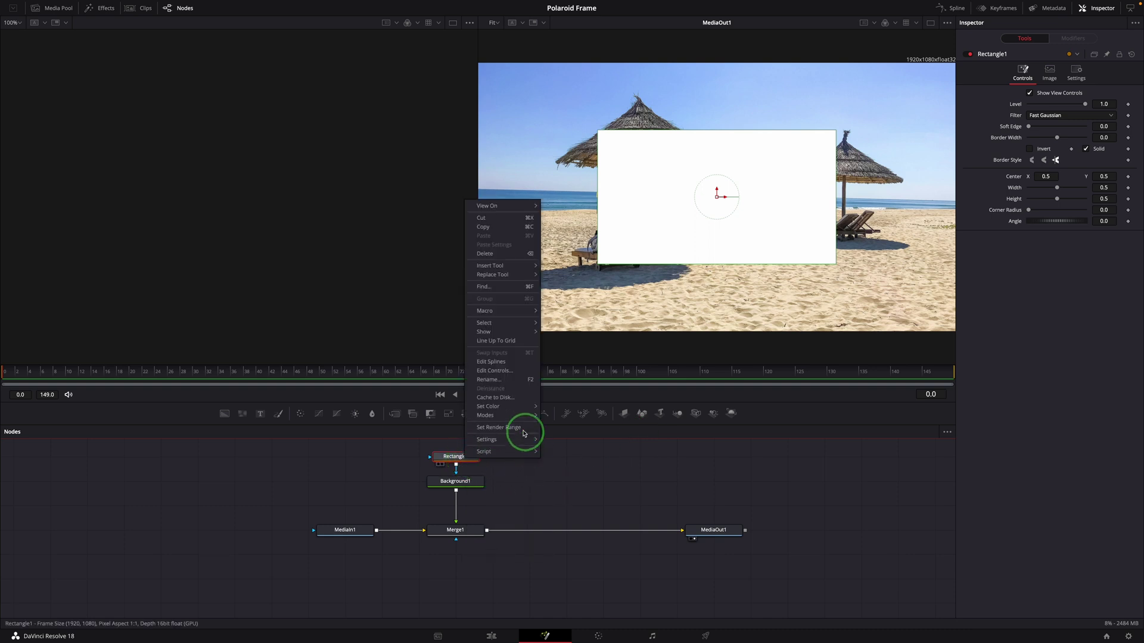
pyautogui.click(518, 379)
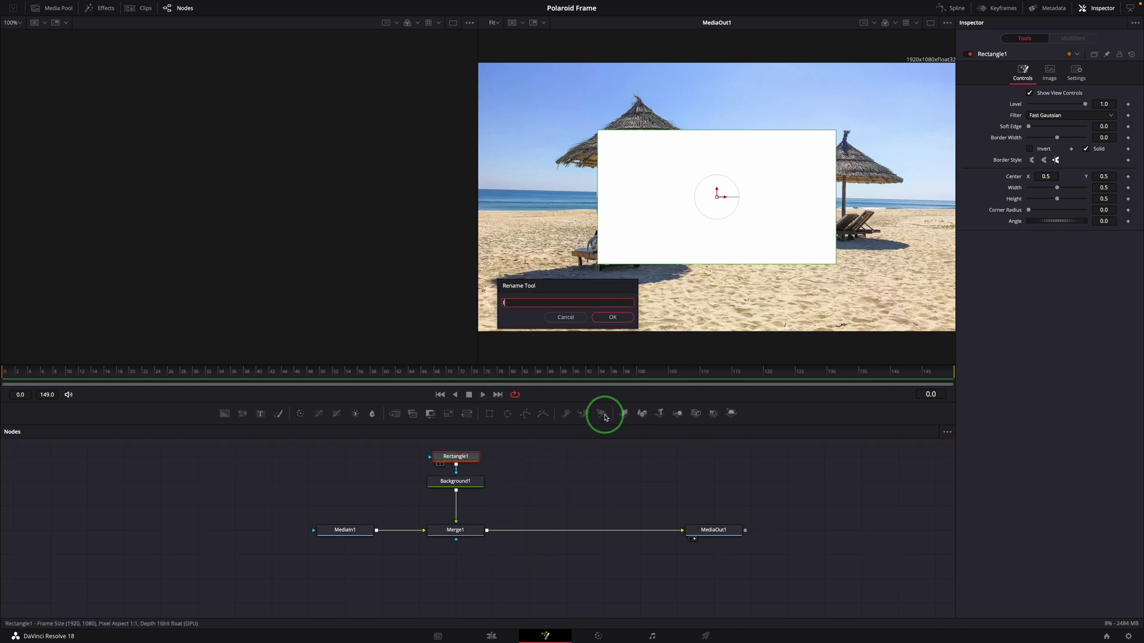
pyautogui.write('ImageFrame')
pyautogui.press('Return')
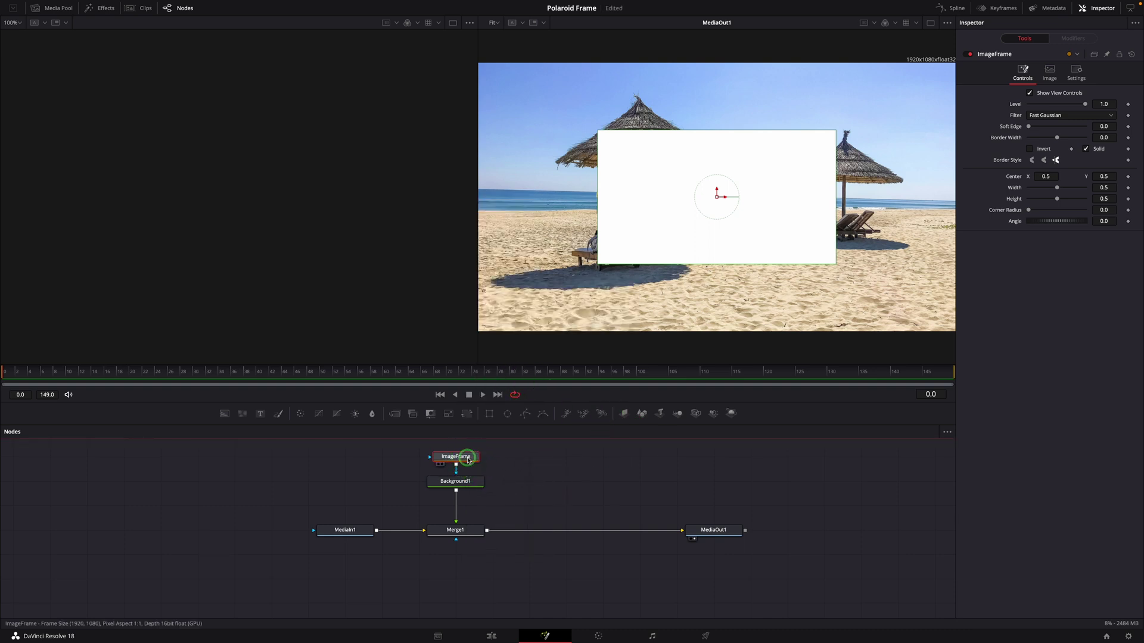
# Paste a linked instance of ImageFrame, rename it ImageMask, and move MediaIn1 far left
pyautogui.rightClick(467, 456)
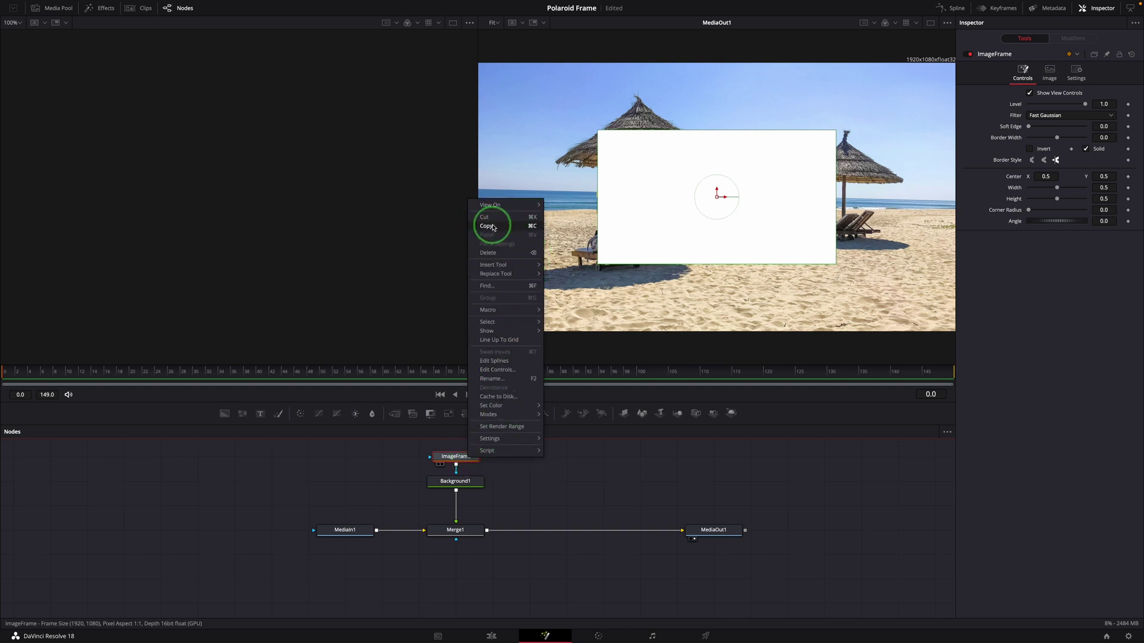
pyautogui.press('Escape')
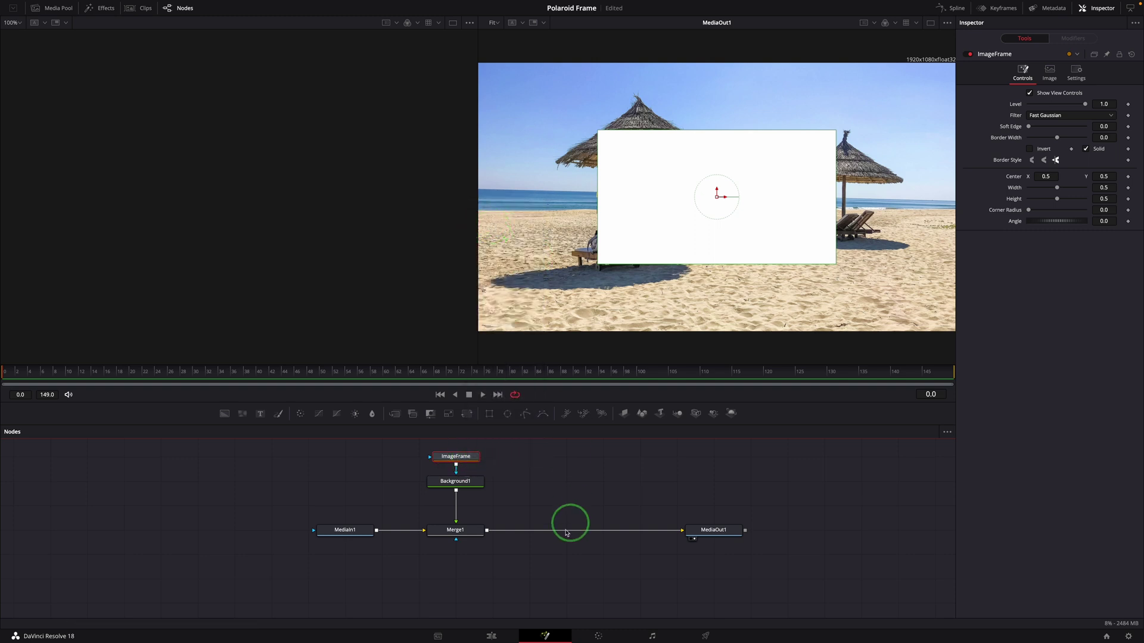
pyautogui.click(360, 469)
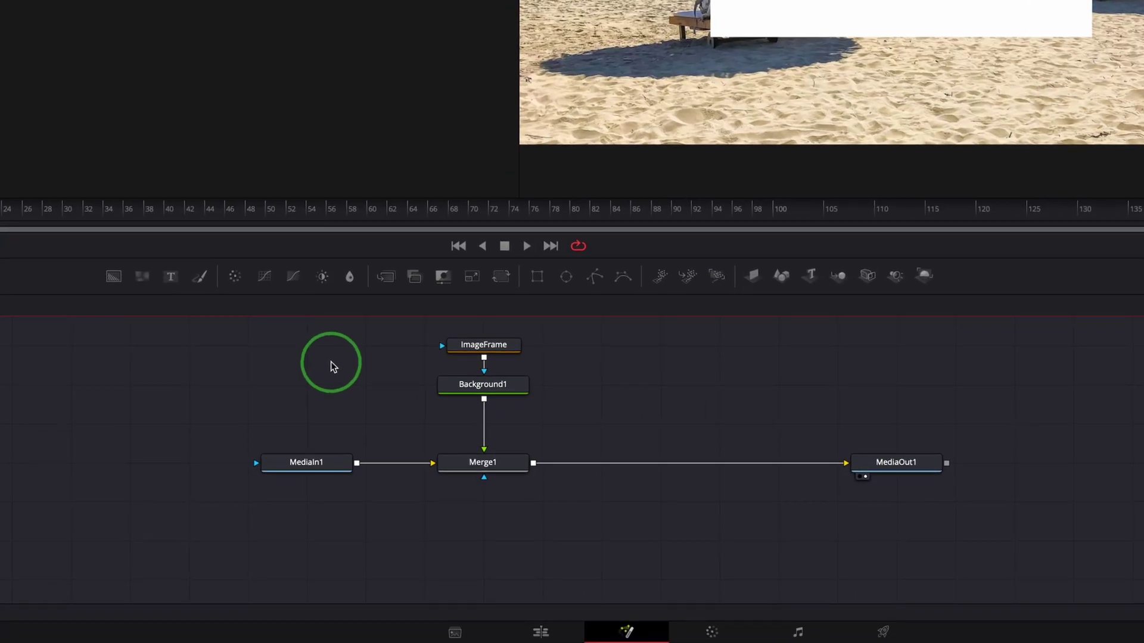
pyautogui.rightClick(331, 362)
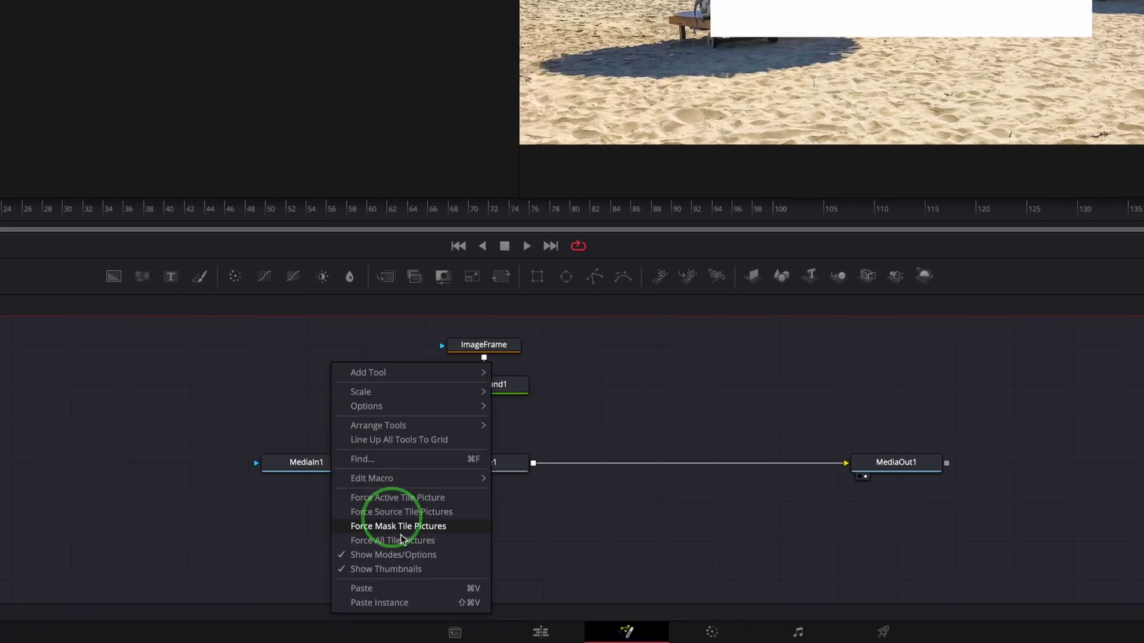
pyautogui.click(425, 605)
pyautogui.click(320, 347)
pyautogui.press('F2')
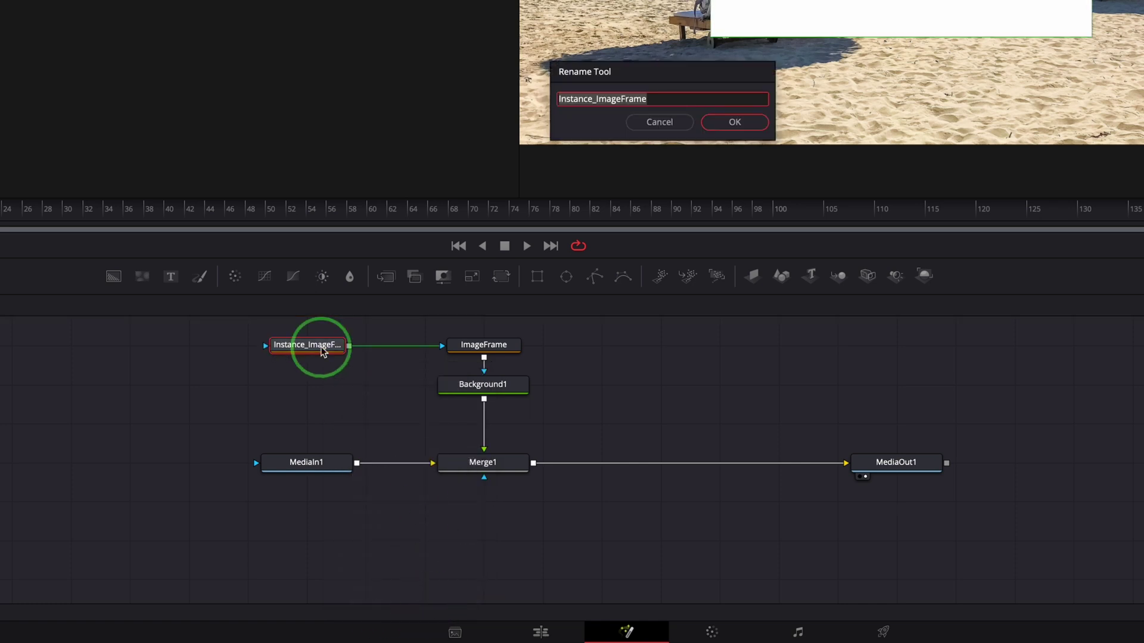
pyautogui.press('BackSpace')
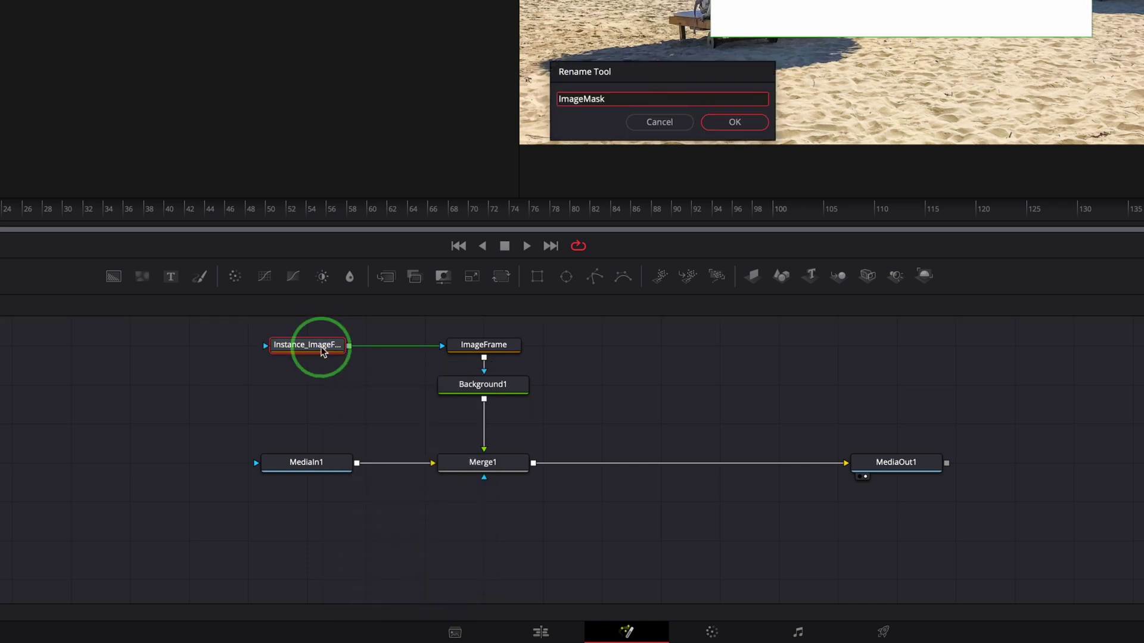
pyautogui.press('Return')
pyautogui.moveTo(325, 468); pyautogui.dragTo(113, 464)
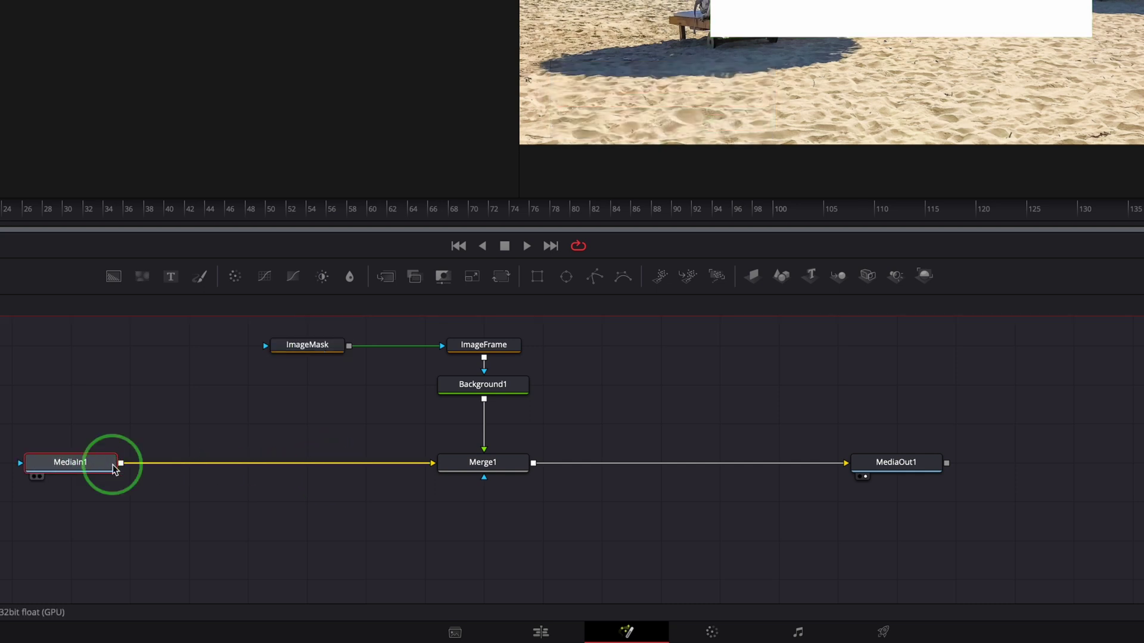
# Insert MatteControl1 before Merge1, feed ImageMask into its Garbage Matte, and invert that matte
pyautogui.click(442, 277)
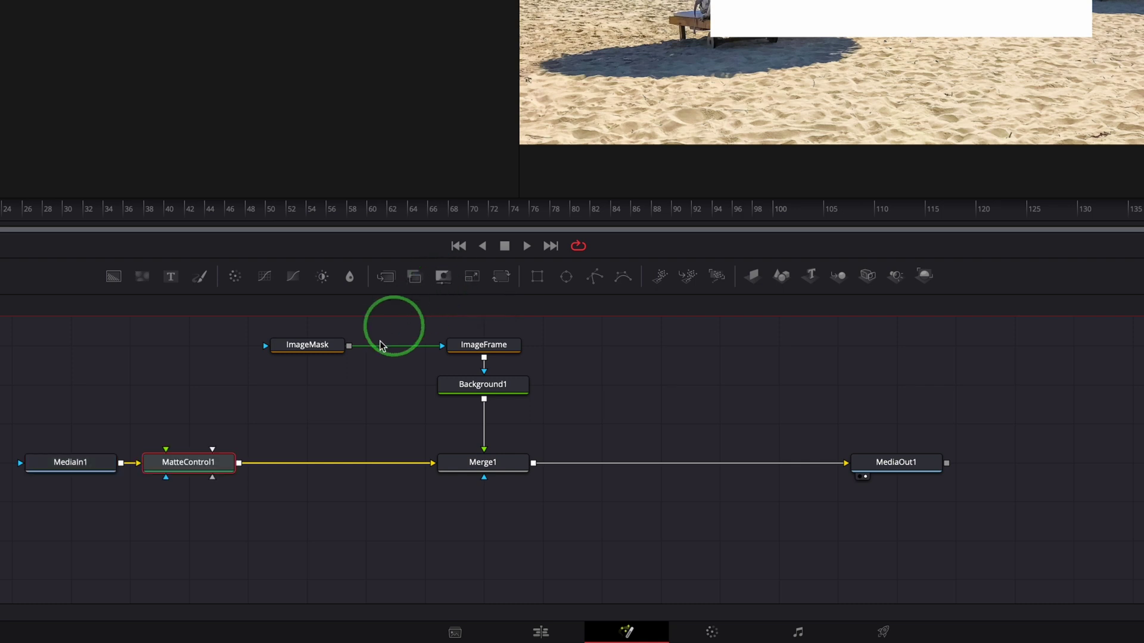
pyautogui.moveTo(216, 464); pyautogui.dragTo(298, 465)
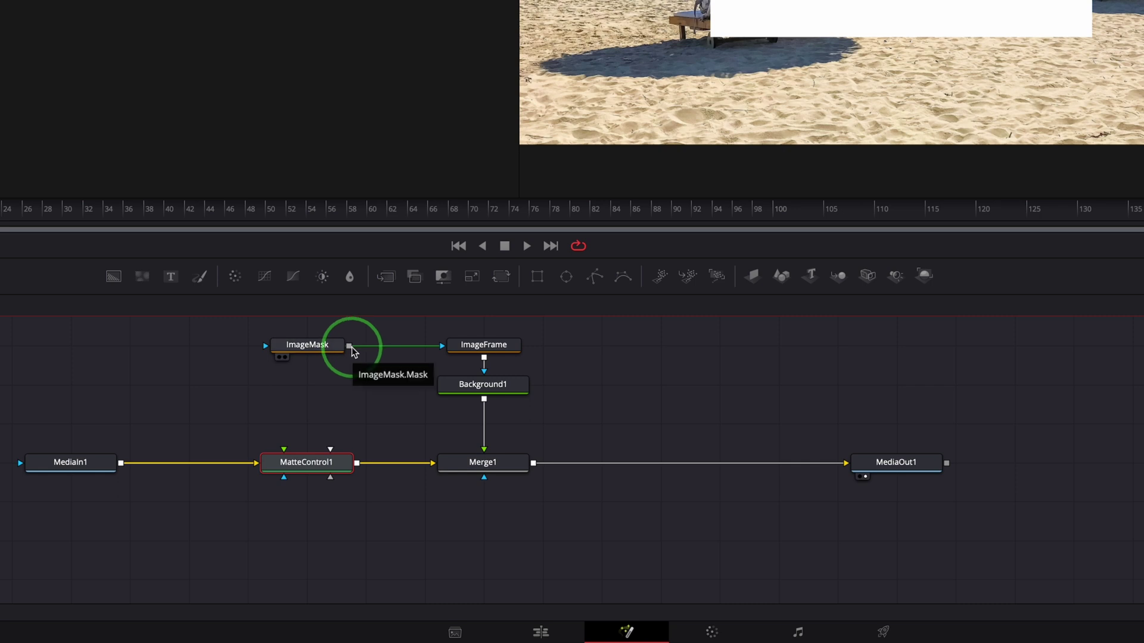
pyautogui.moveTo(350, 349); pyautogui.dragTo(362, 508)
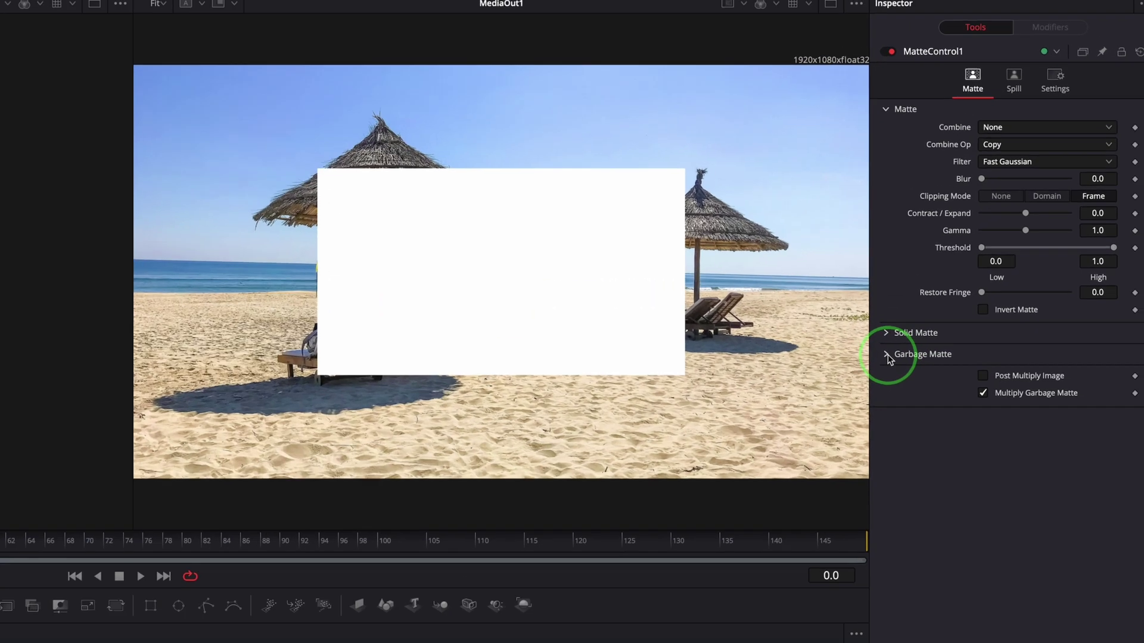
pyautogui.click(887, 355)
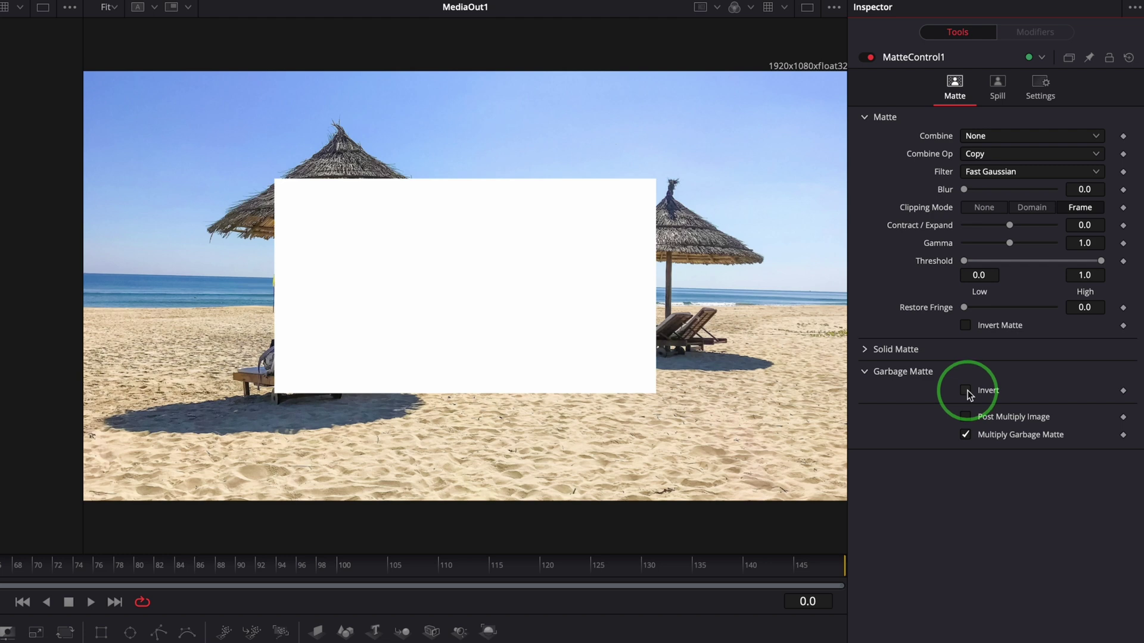
pyautogui.click(965, 392)
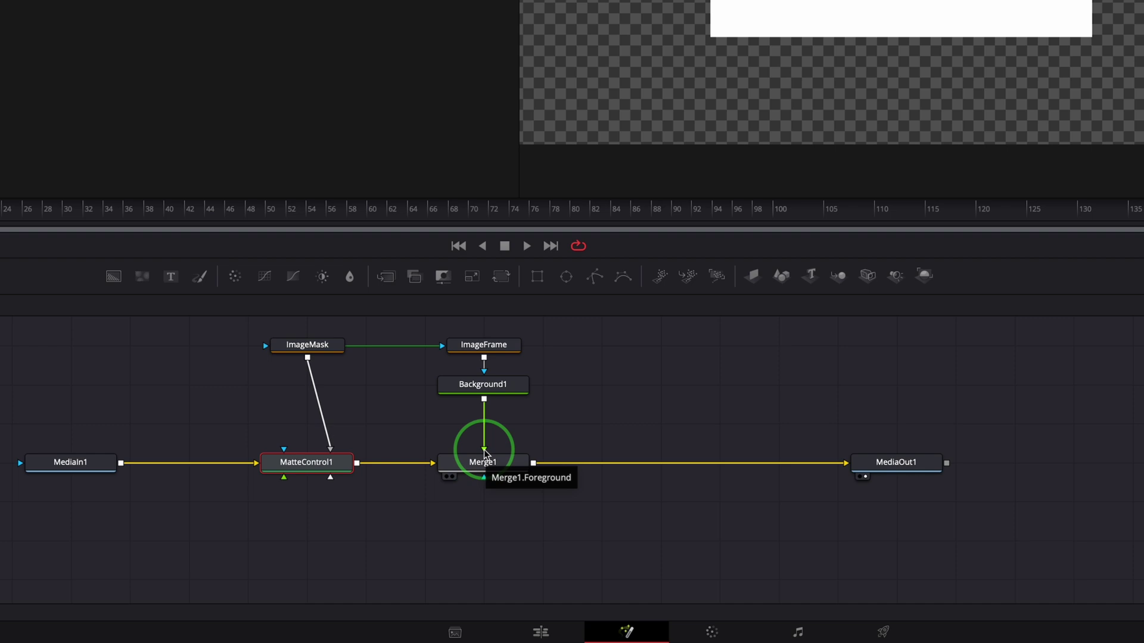
# Connect Background1 to Merge1, then swap Merge1's foreground and background inputs
pyautogui.moveTo(485, 452); pyautogui.dragTo(487, 451)
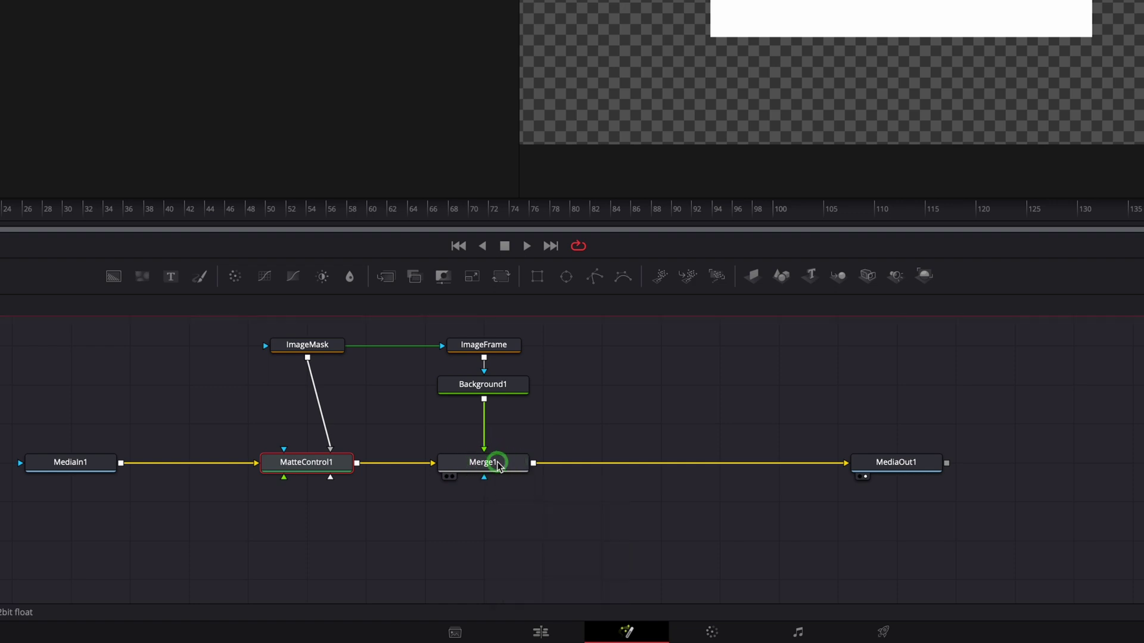
pyautogui.rightClick(497, 465)
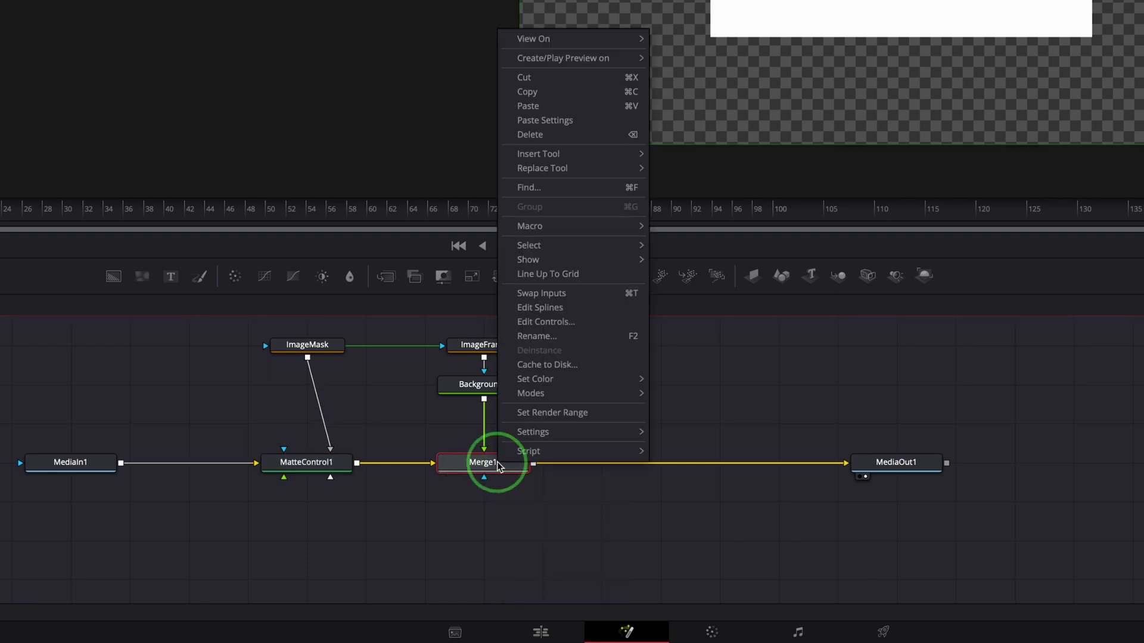
pyautogui.click(586, 296)
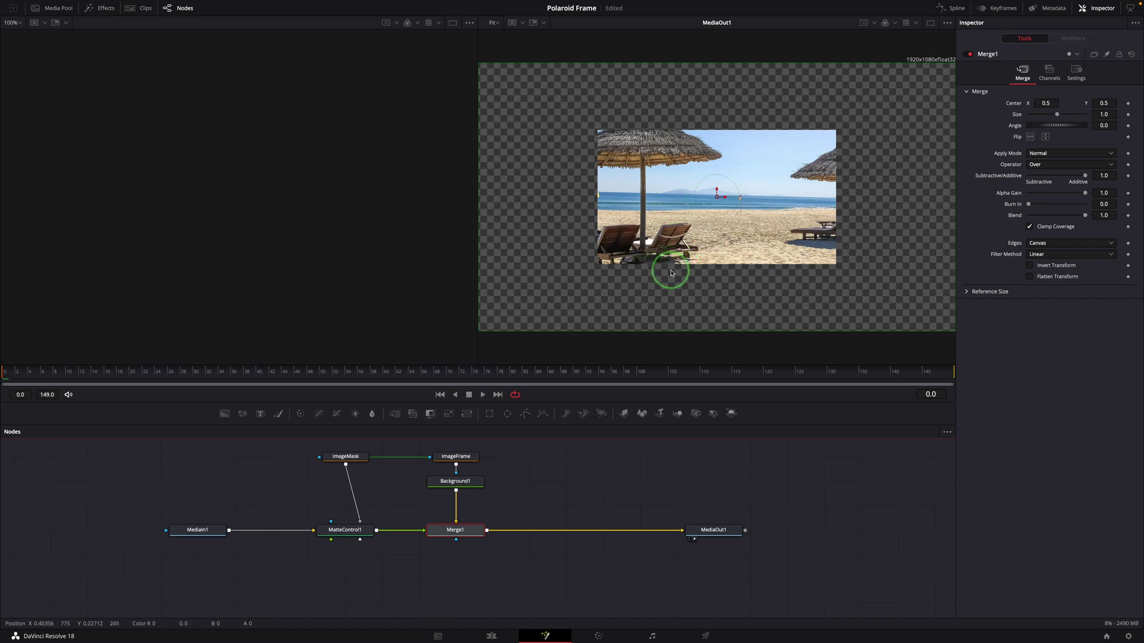
# Deinstance ImageMask's Border Width and lower it to about -0.02
pyautogui.click(351, 460)
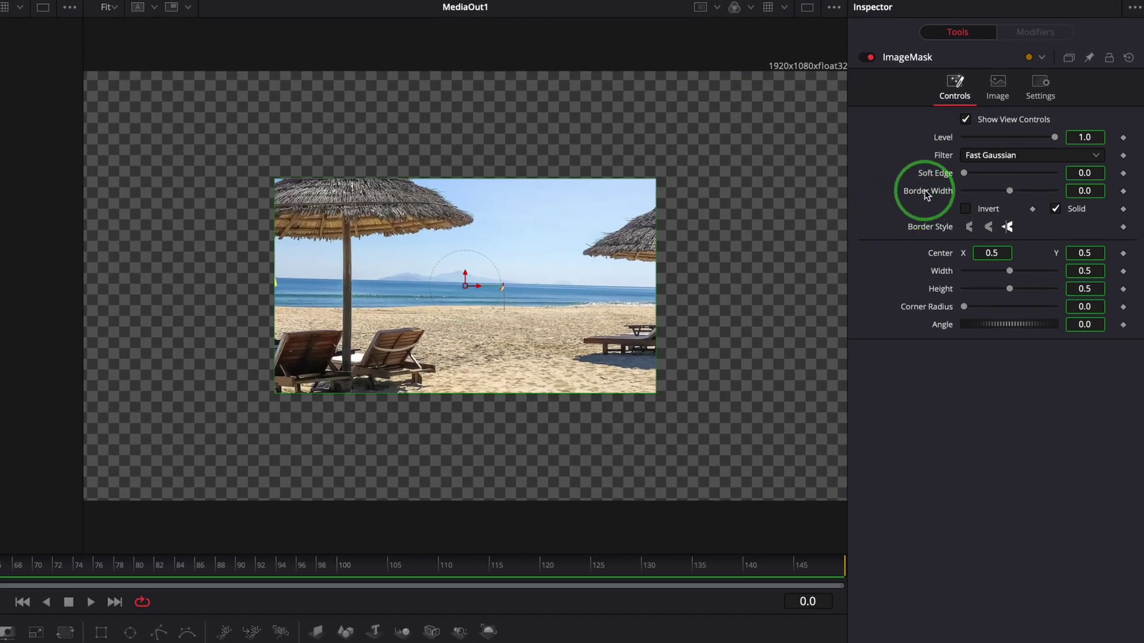
pyautogui.rightClick(926, 194)
pyautogui.click(946, 326)
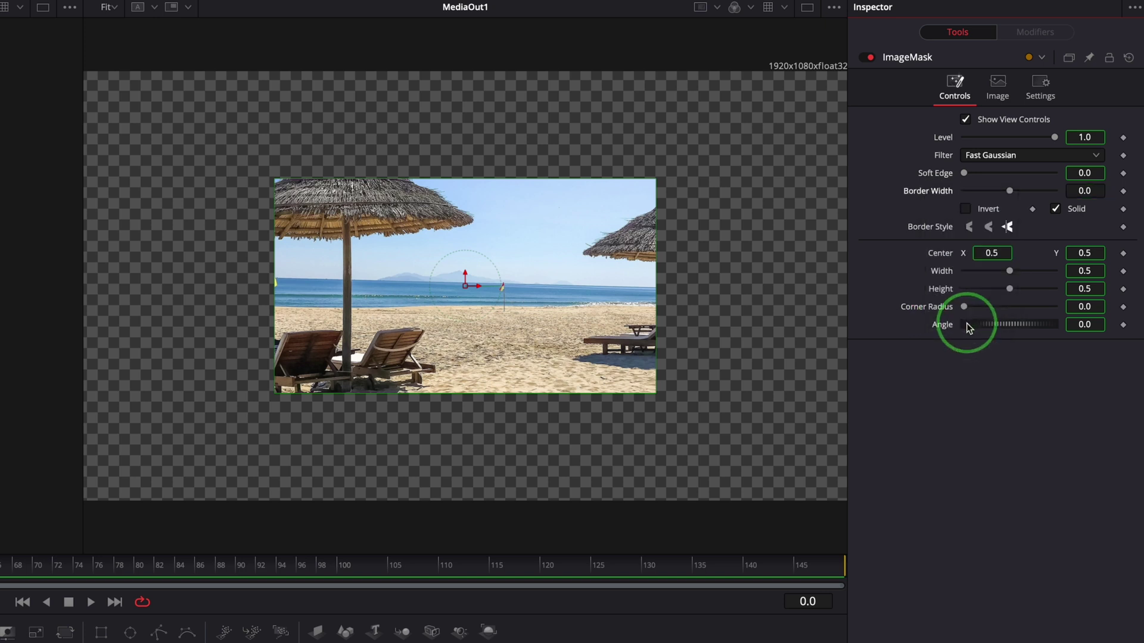
pyautogui.moveTo(1084, 190); pyautogui.dragTo(947, 191)
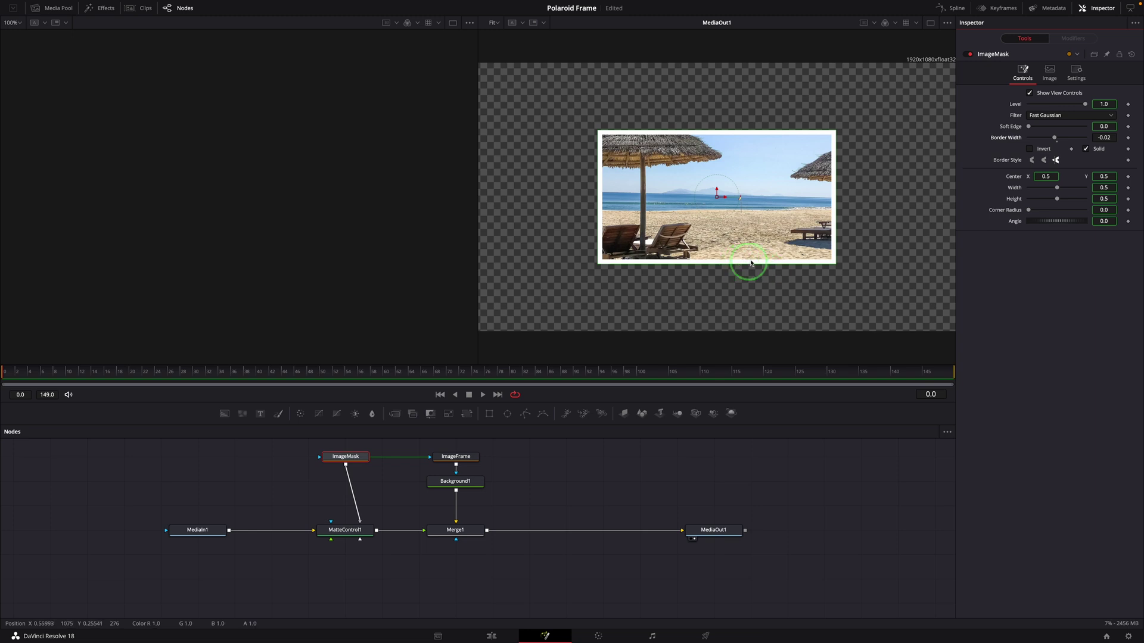
# Move and resize the mask into a portrait frame on the right, centred near 0.767, 0.510, and save
pyautogui.moveTo(718, 200); pyautogui.dragTo(814, 184)
pyautogui.moveTo(691, 261); pyautogui.dragTo(738, 254)
pyautogui.moveTo(801, 192); pyautogui.dragTo(837, 193)
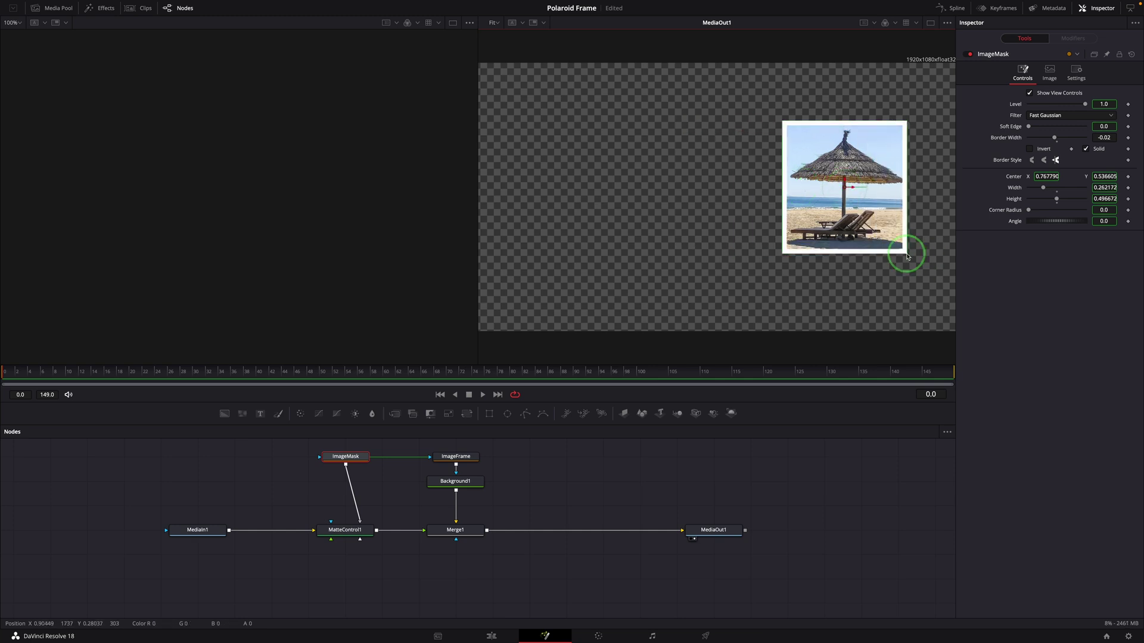
pyautogui.moveTo(906, 259); pyautogui.dragTo(916, 274)
pyautogui.moveTo(840, 194); pyautogui.dragTo(846, 197)
pyautogui.hotkey('ctrl', 's')
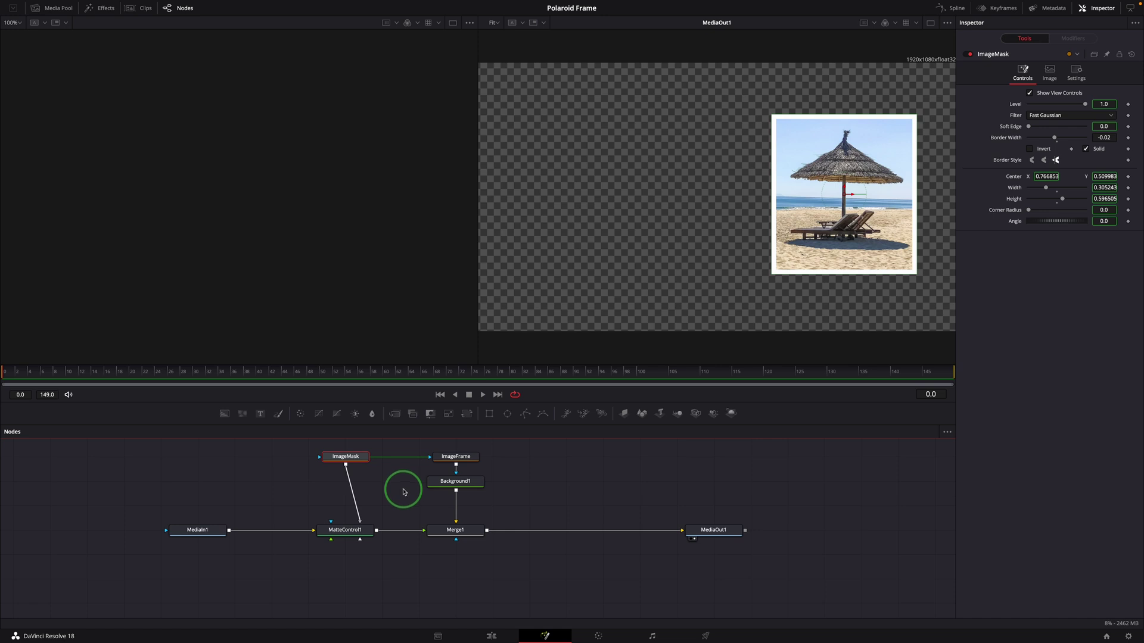
# Paste a linked Instance_ImageMask with Ctrl+Shift+V and place it directly under ImageMask
pyautogui.hotkey('ctrl', 'shift', 'v')
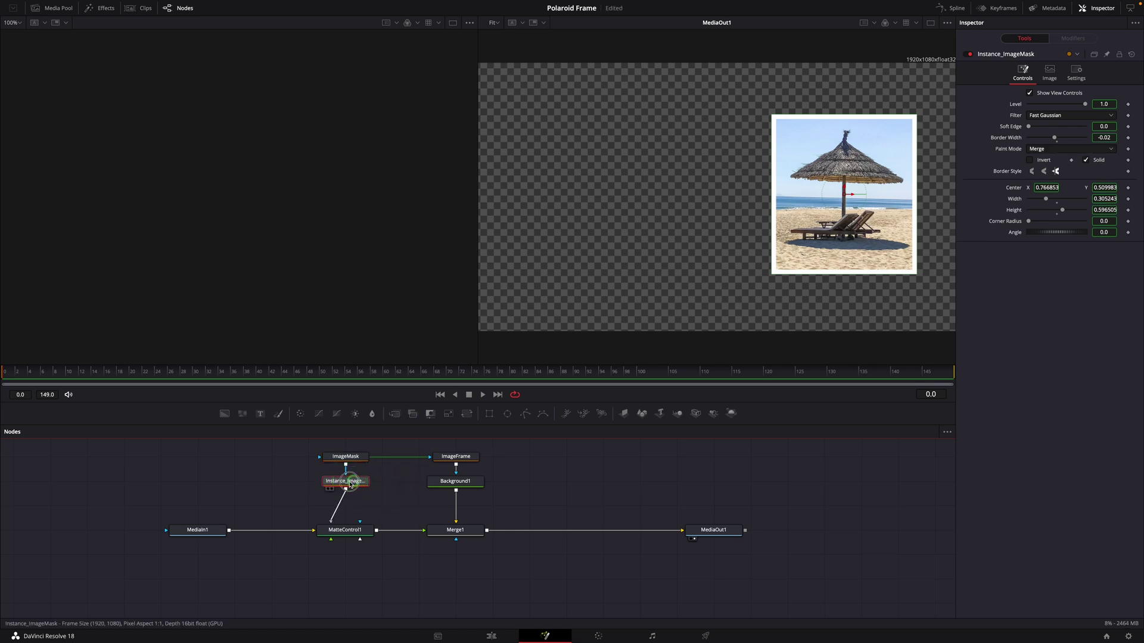
pyautogui.moveTo(344, 485)
pyautogui.mouseDown()
pyautogui.moveTo(292, 486)
pyautogui.moveTo(351, 486)
pyautogui.moveTo(332, 485)
pyautogui.mouseUp()
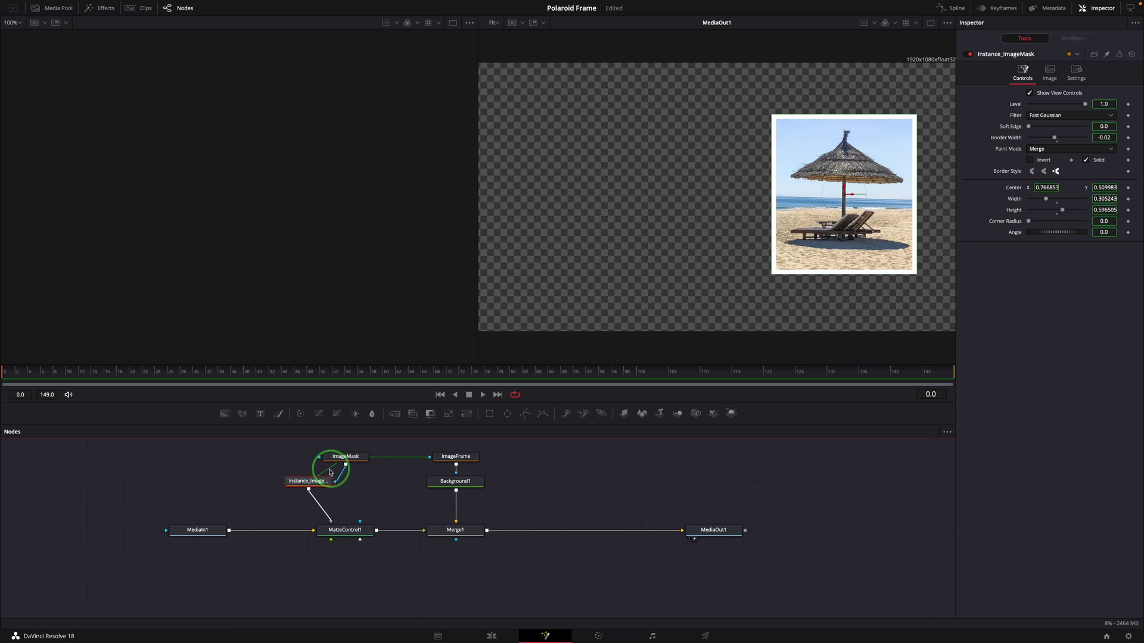
pyautogui.moveTo(319, 484); pyautogui.dragTo(346, 484)
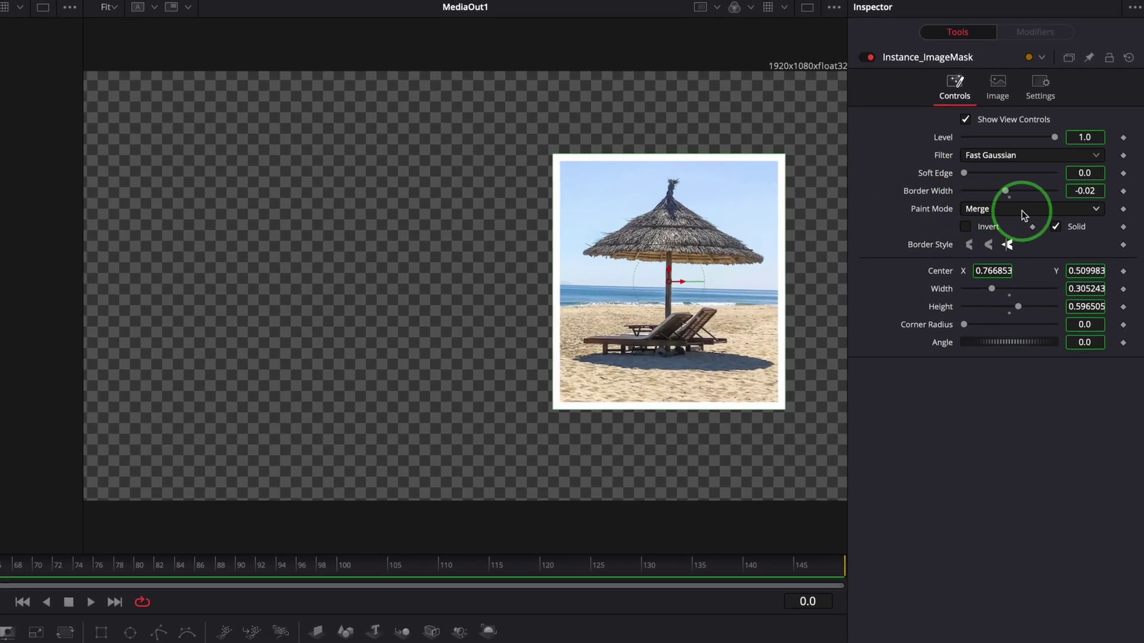
# Set Instance_ImageMask to Multiply, deinstance its Center, raise Center Y to 0.590983, and select both masks
pyautogui.click(1021, 210)
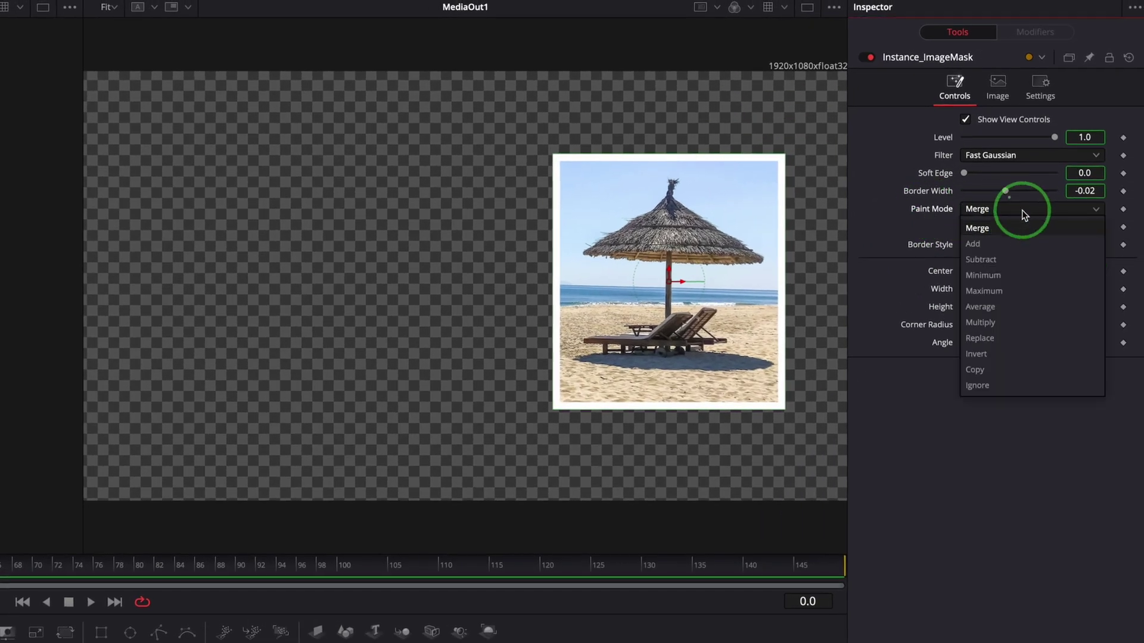
pyautogui.click(985, 323)
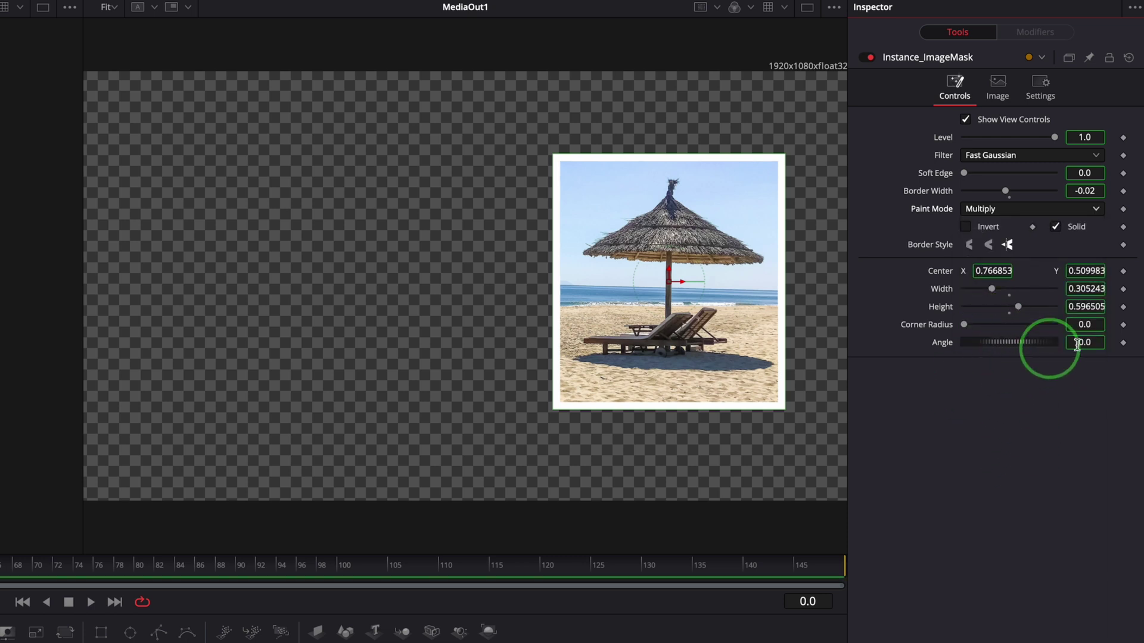
pyautogui.rightClick(940, 271)
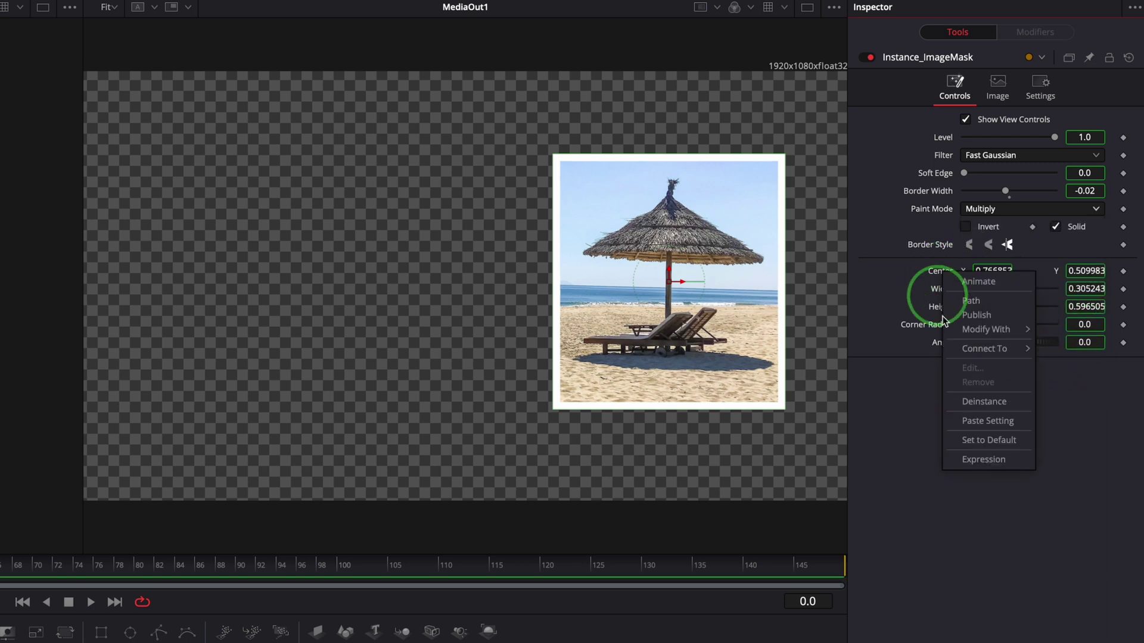
pyautogui.click(970, 404)
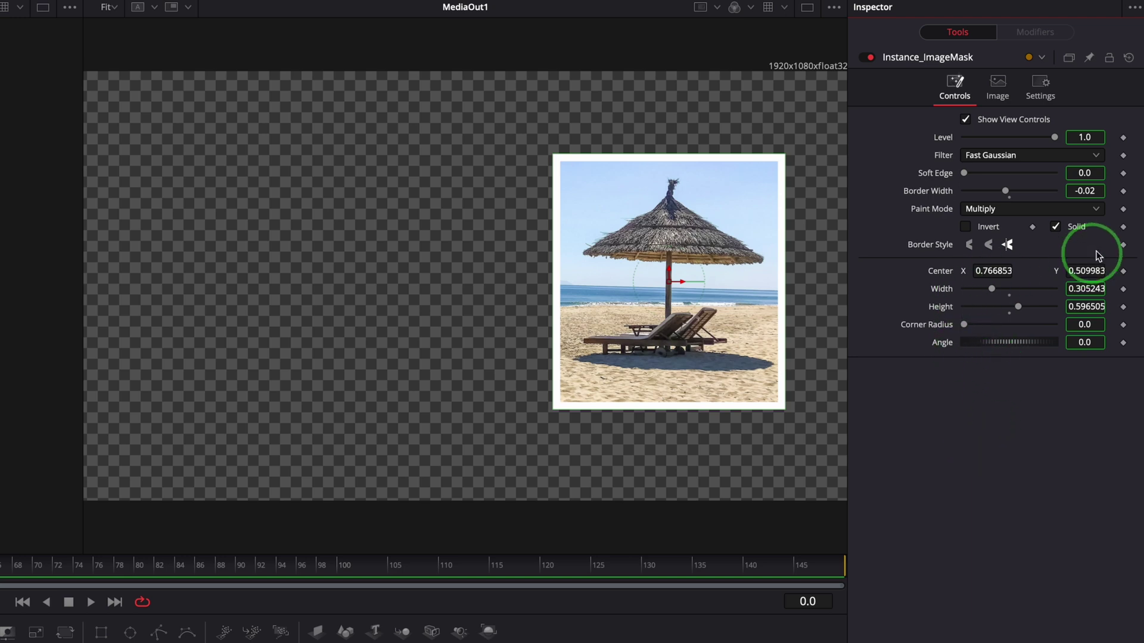
pyautogui.moveTo(1079, 271); pyautogui.dragTo(912, 395)
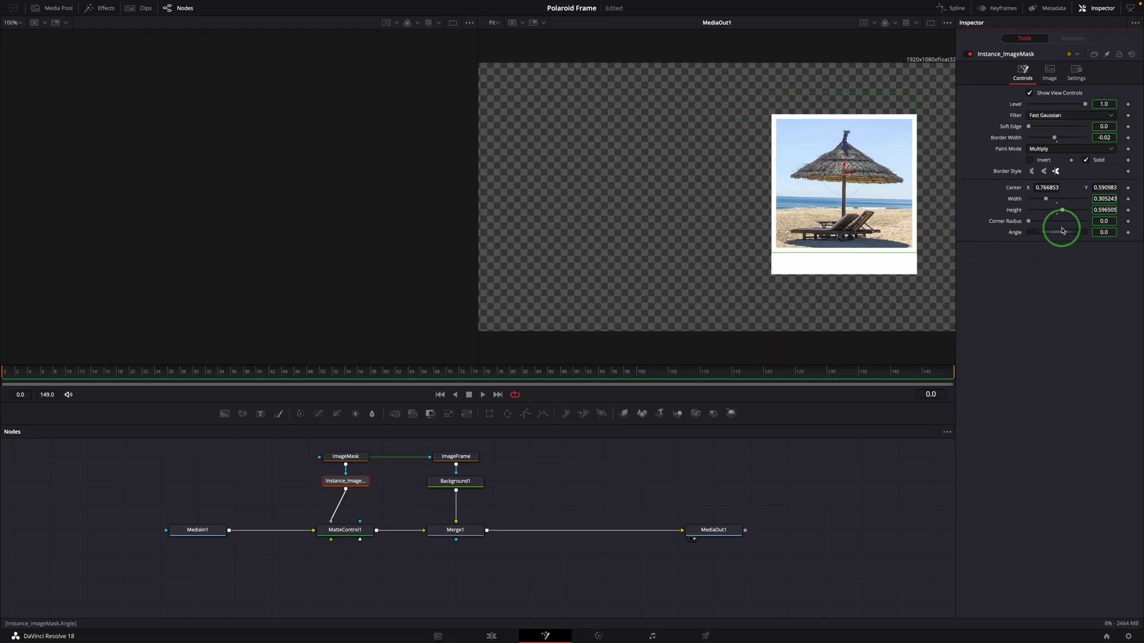
pyautogui.press('1')
pyautogui.moveTo(306, 449); pyautogui.dragTo(383, 500)
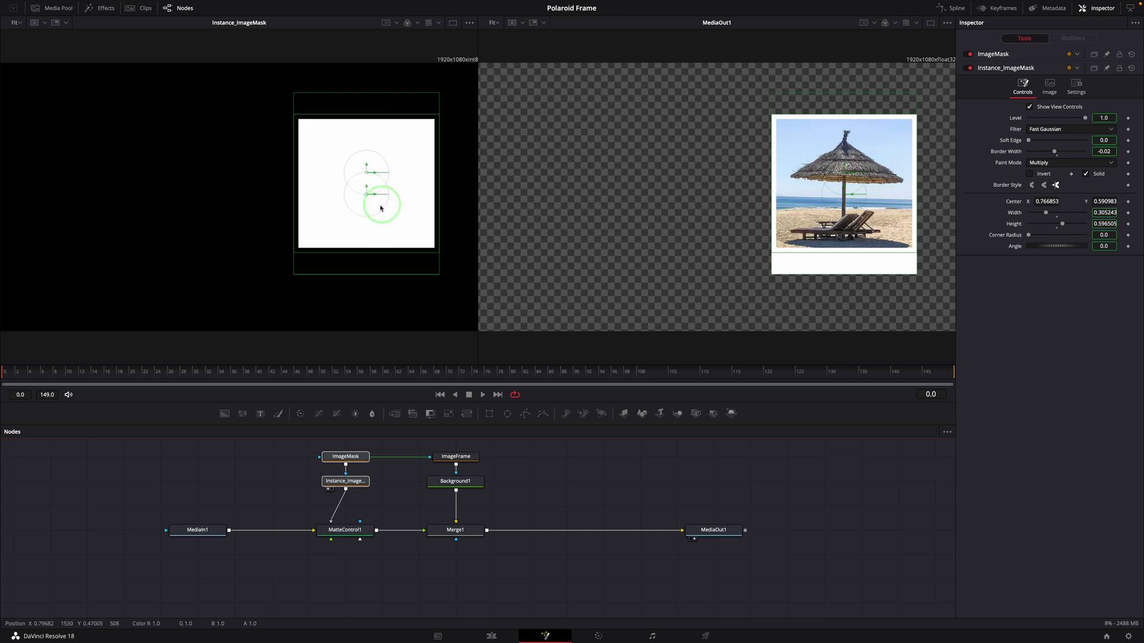
# Try moving the ImageFrame, undo it to keep the frame at the right, then select Instance_ImageMask
pyautogui.click(827, 270)
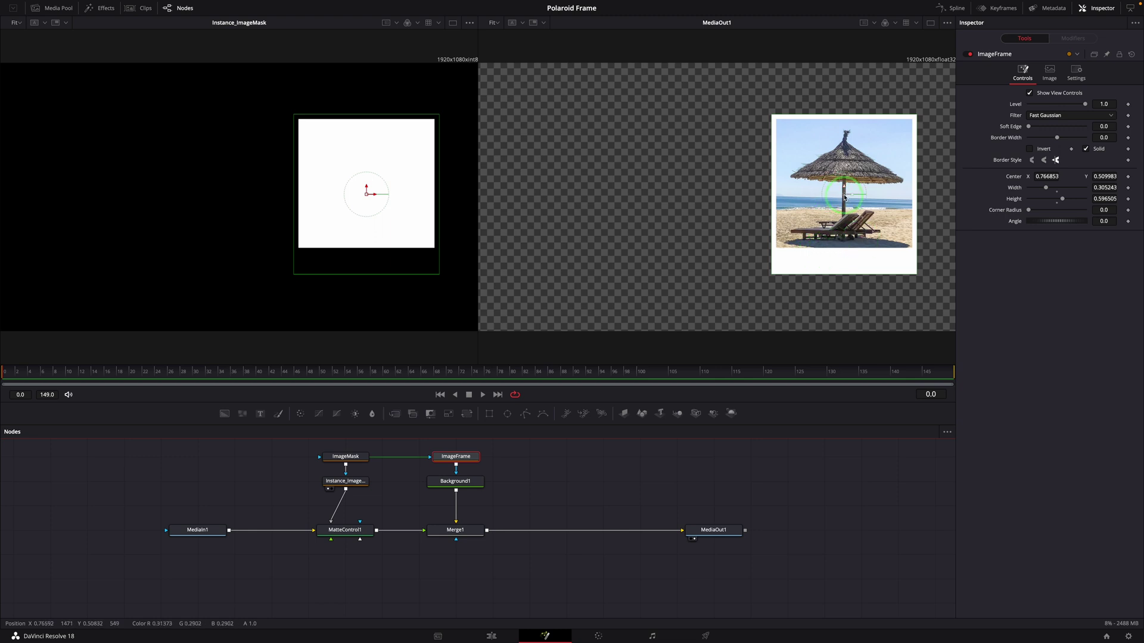
pyautogui.moveTo(843, 198); pyautogui.dragTo(798, 196)
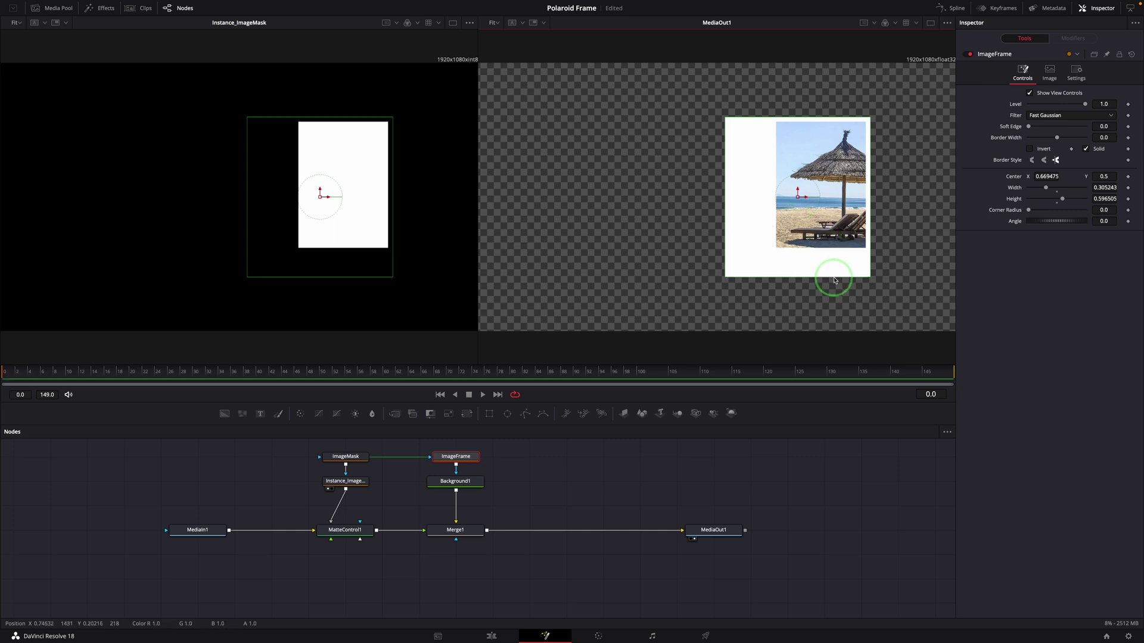
pyautogui.hotkey('ctrl', 'z')
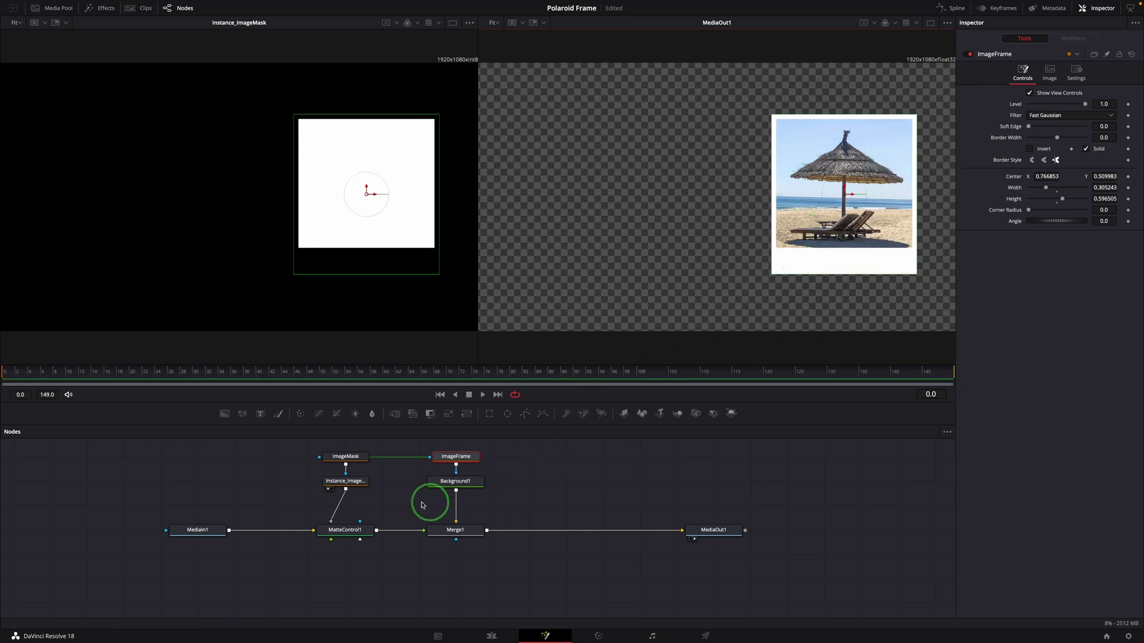
pyautogui.click(349, 486)
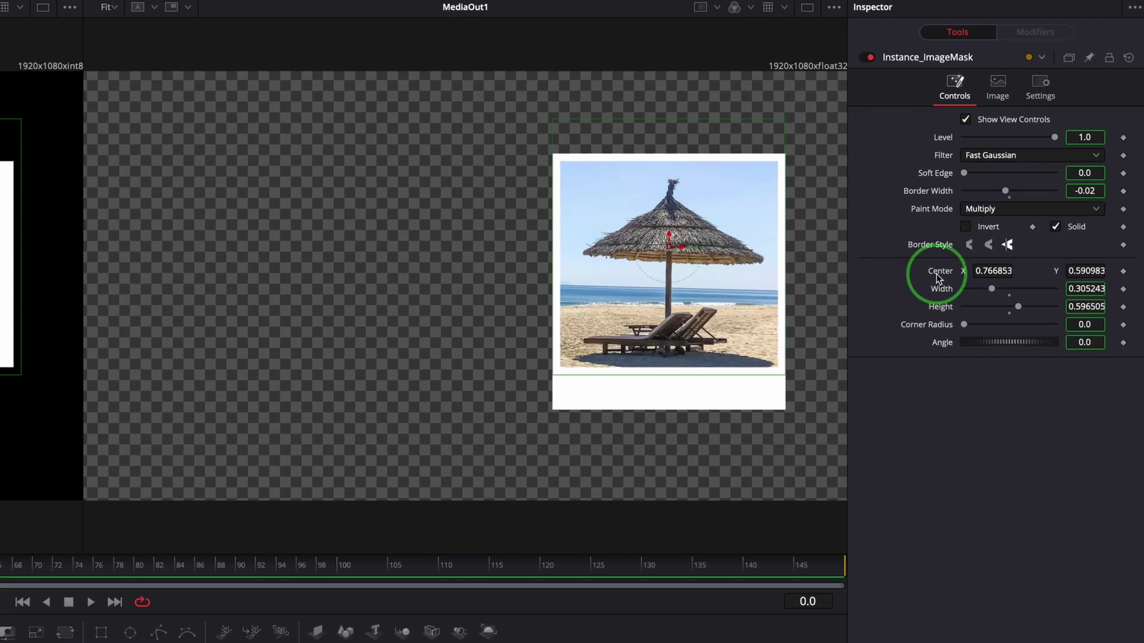
# Give Instance_ImageMask's Center the expression ImageMask.Center + Point(0,0.1)
pyautogui.rightClick(936, 274)
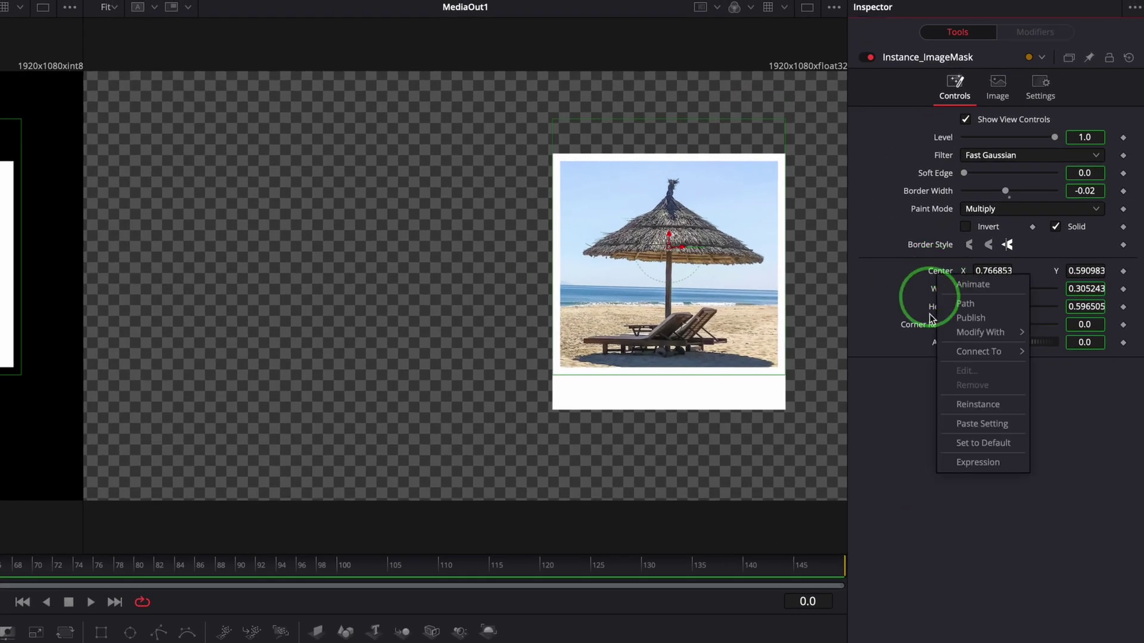
pyautogui.click(960, 464)
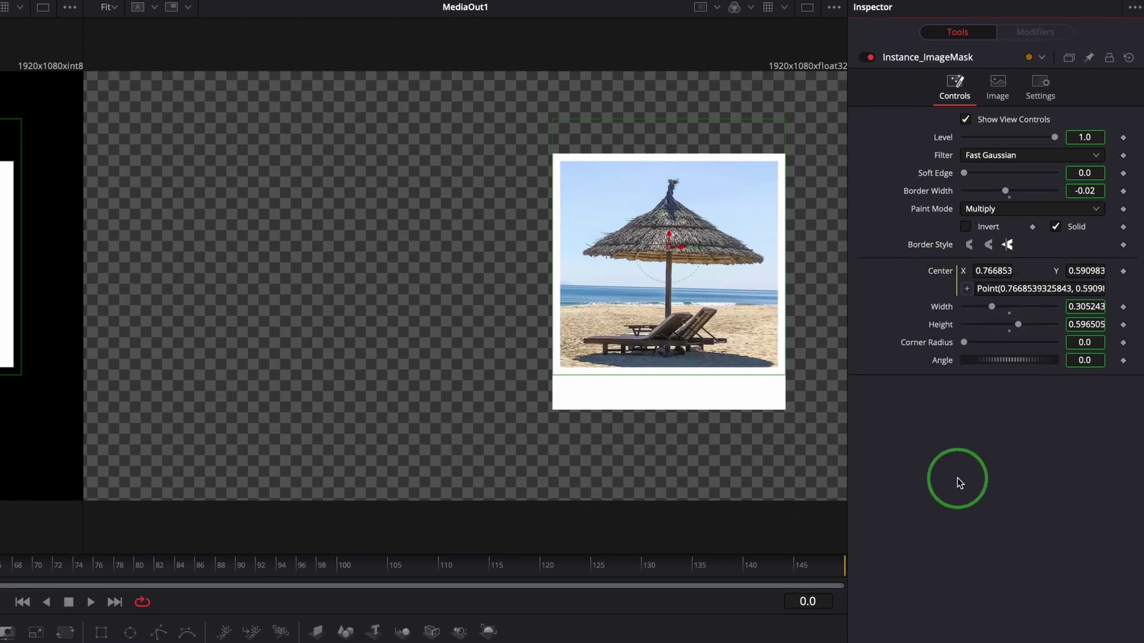
pyautogui.hotkey('ctrl', 'a')
pyautogui.press('BackSpace')
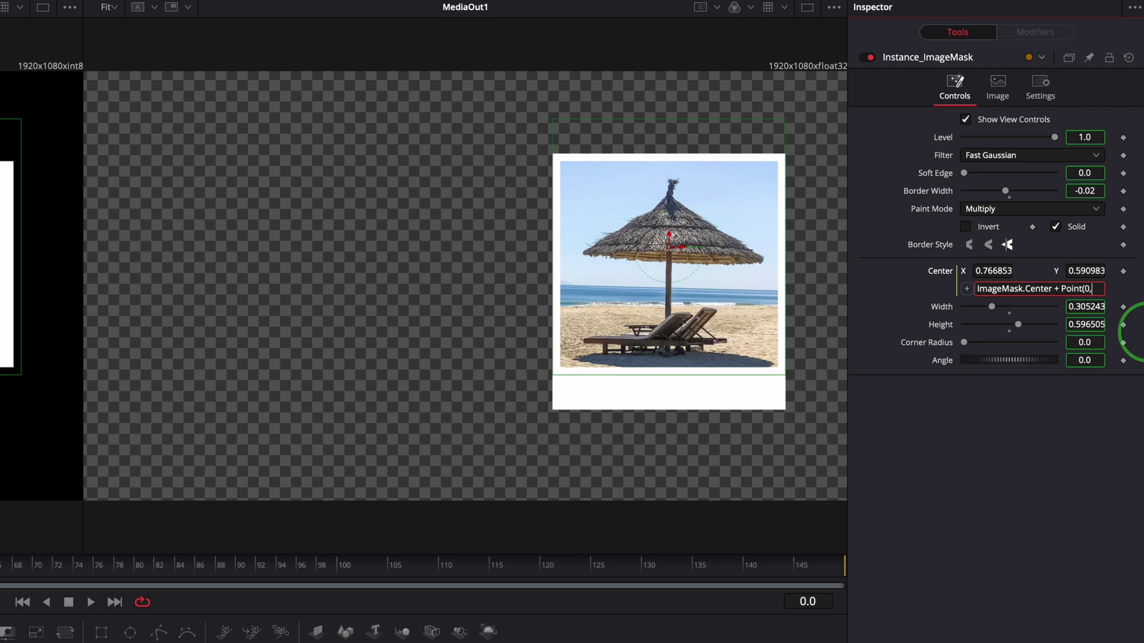
pyautogui.write('1)')
pyautogui.press('Tab')
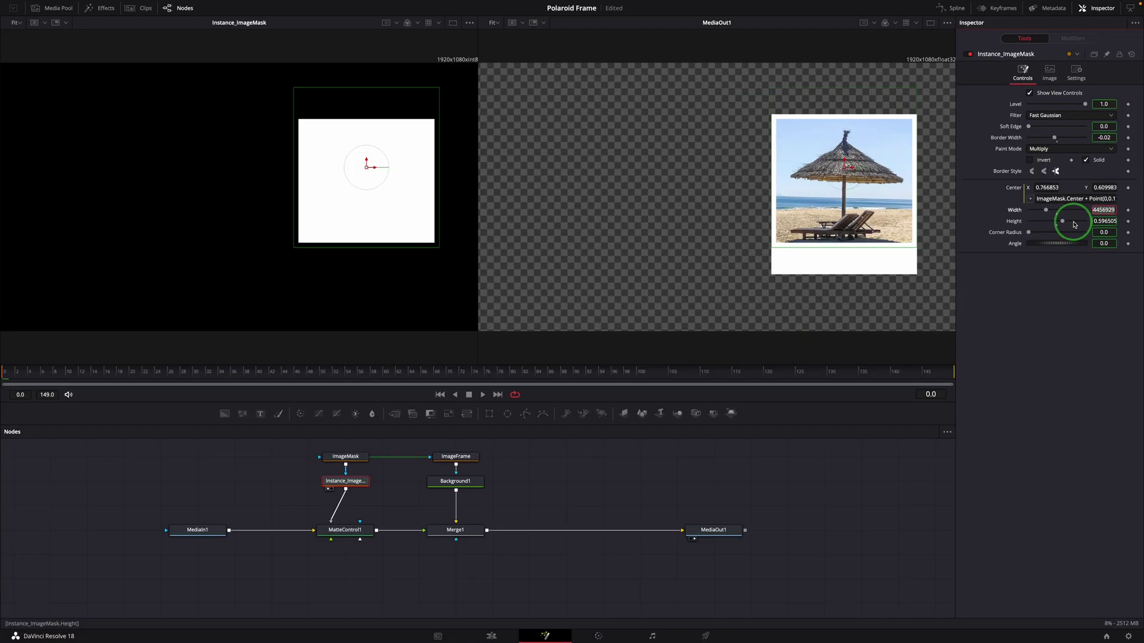
# Enlarge the ImageFrame to 0.4625 by 0.876 and centre it near X 0.333, Y 0.512
pyautogui.click(456, 457)
pyautogui.moveTo(843, 202); pyautogui.dragTo(635, 181)
pyautogui.moveTo(707, 258); pyautogui.dragTo(743, 296)
pyautogui.moveTo(633, 180); pyautogui.dragTo(636, 194)
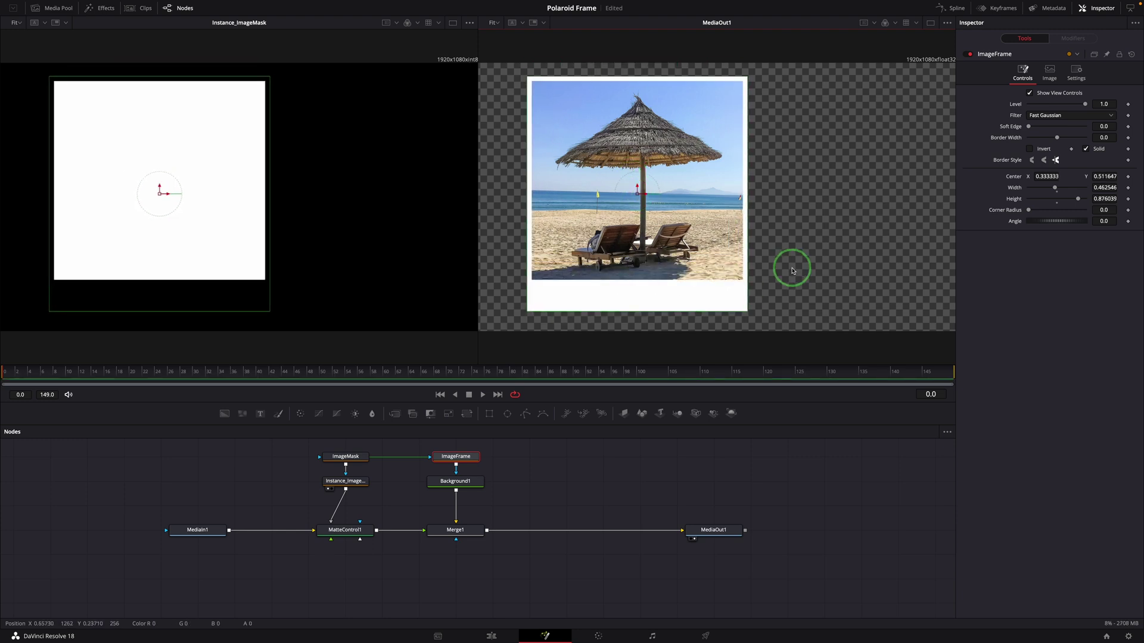
# Save the project and test rotating the Polaroid frame with both mask nodes selected
pyautogui.hotkey('ctrl', 's')
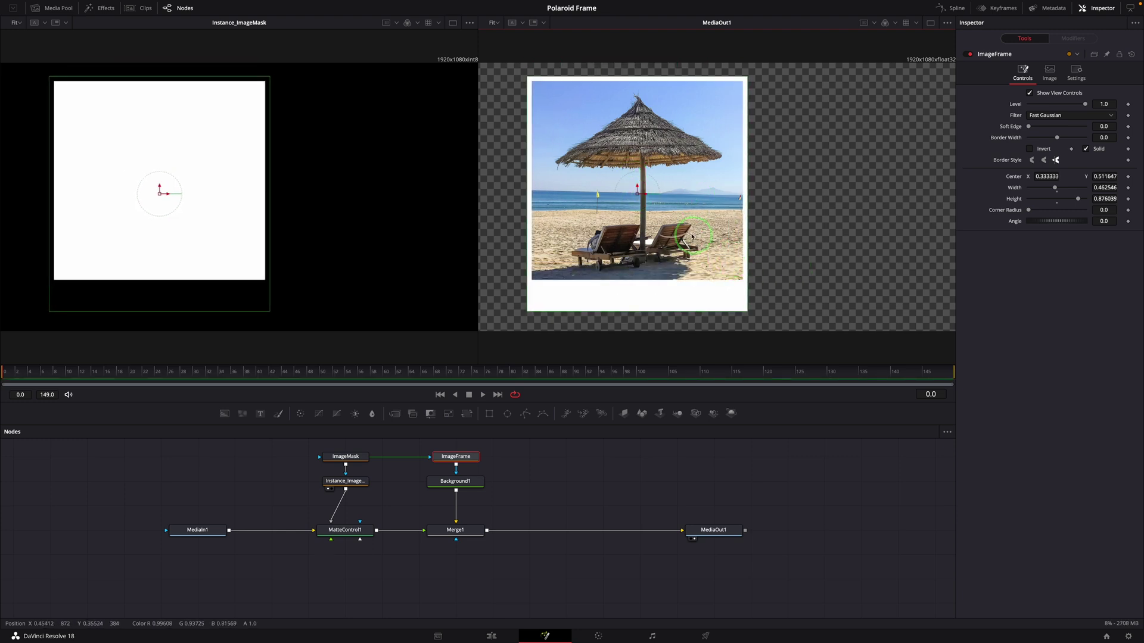
pyautogui.moveTo(657, 185)
pyautogui.mouseDown()
pyautogui.moveTo(655, 203)
pyautogui.moveTo(656, 173)
pyautogui.mouseUp()
pyautogui.moveTo(300, 448); pyautogui.dragTo(376, 498)
pyautogui.click(279, 278)
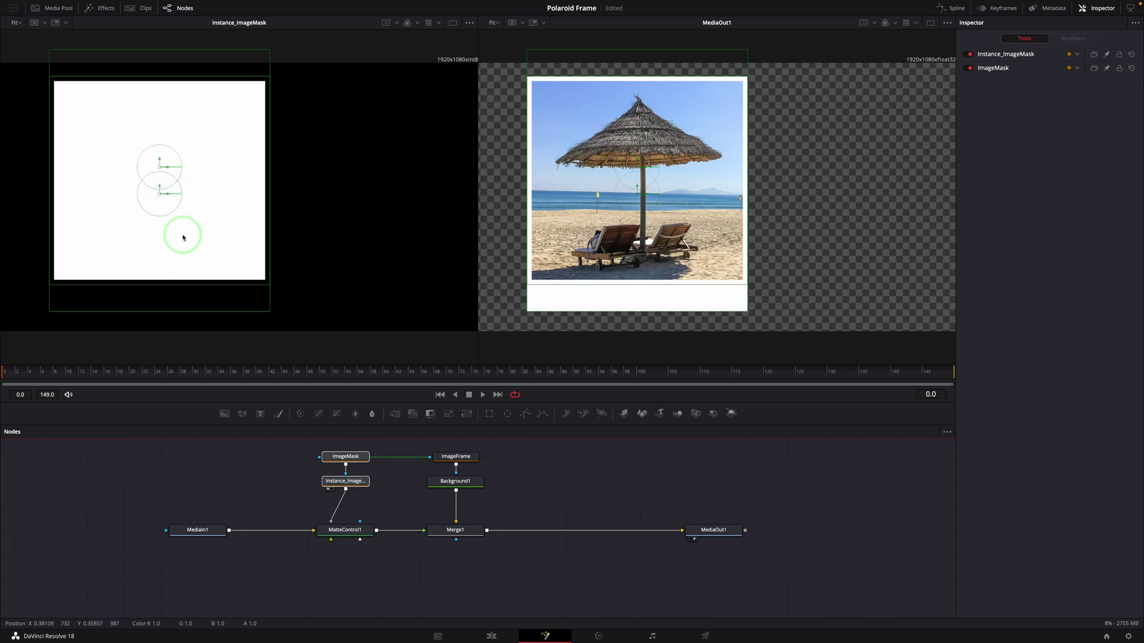
# Deinstance ImageMask's Angle so the Polaroid stands upright at Angle 0.0
pyautogui.click(381, 474)
pyautogui.click(345, 457)
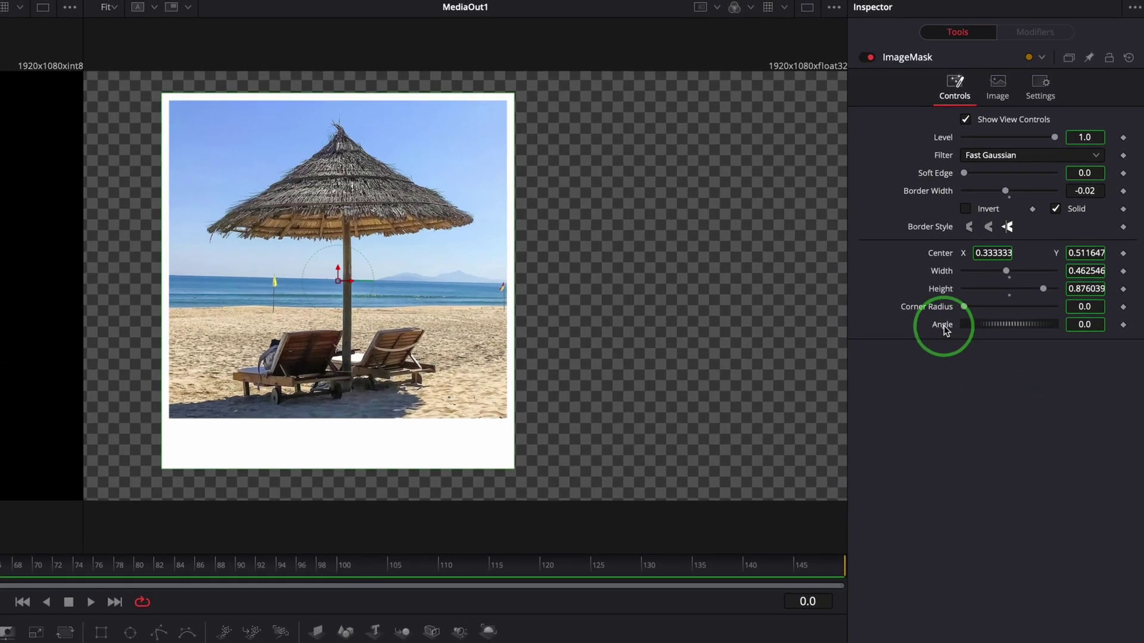
pyautogui.rightClick(943, 329)
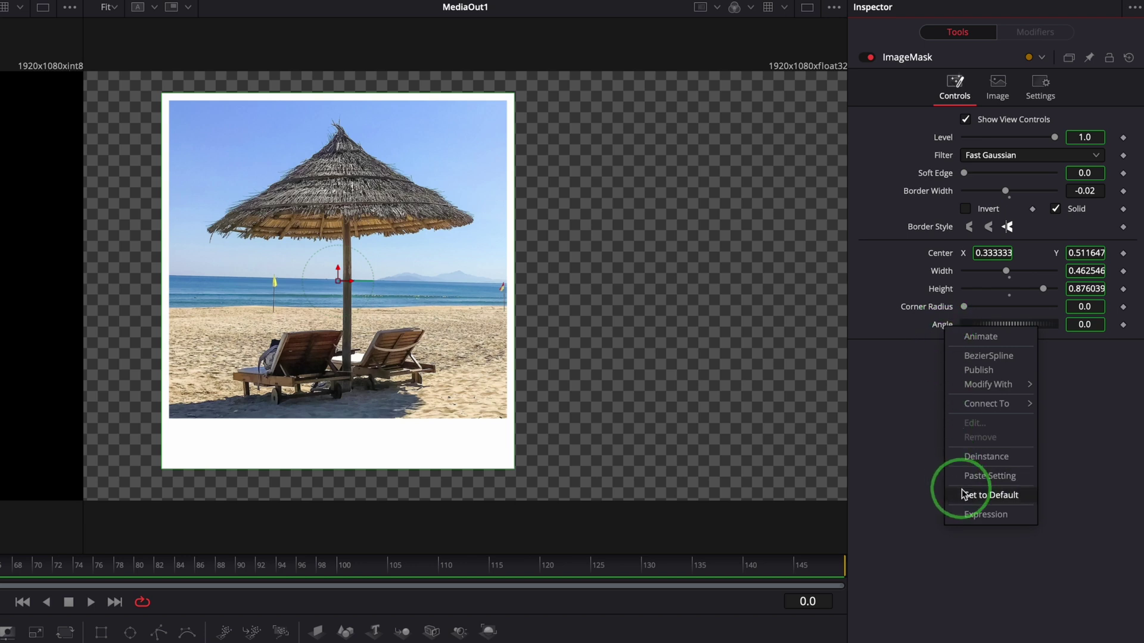
pyautogui.click(977, 457)
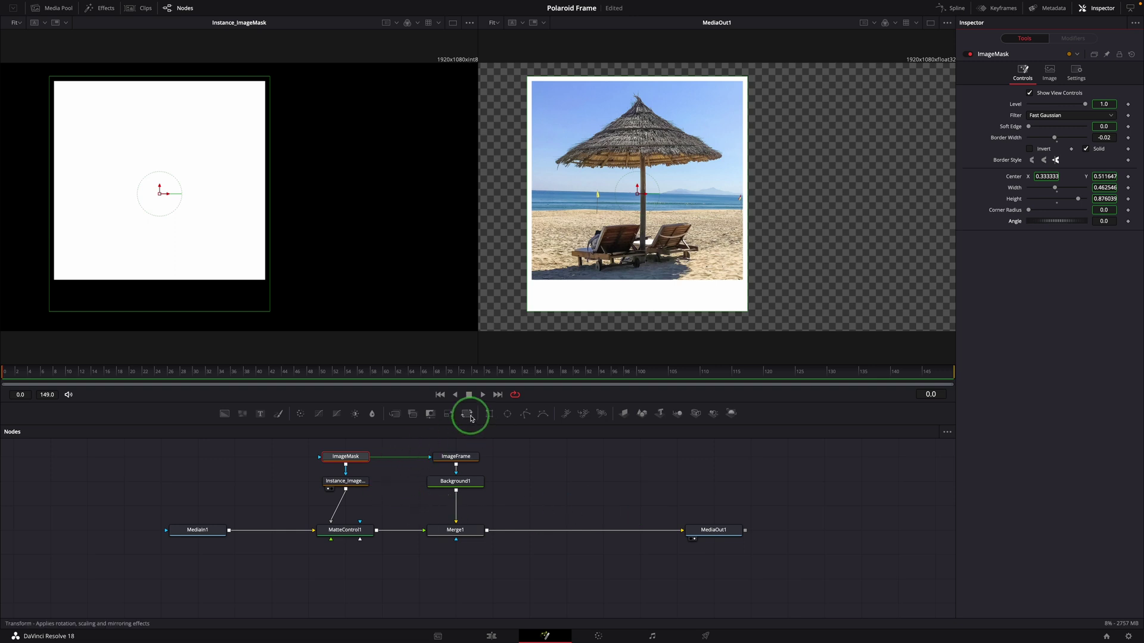
# Insert Transform1 between Instance_ImageMask and MatteControl1 with its Pivot linked to ImageFrame.Center
pyautogui.moveTo(471, 418); pyautogui.dragTo(338, 506)
pyautogui.click(344, 507)
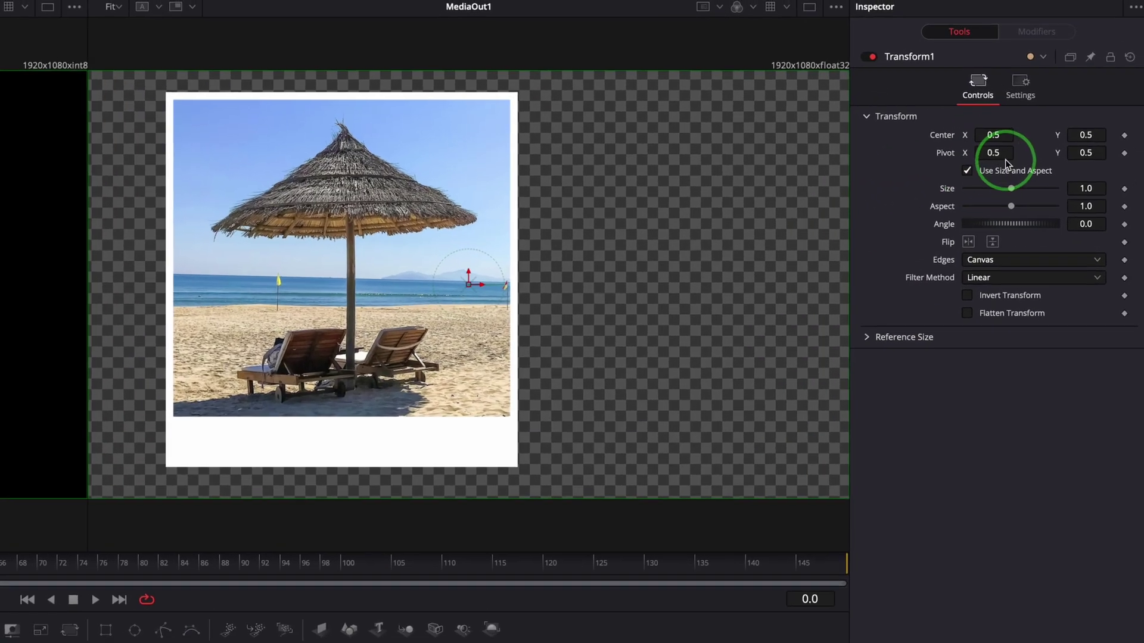
pyautogui.click(1004, 156)
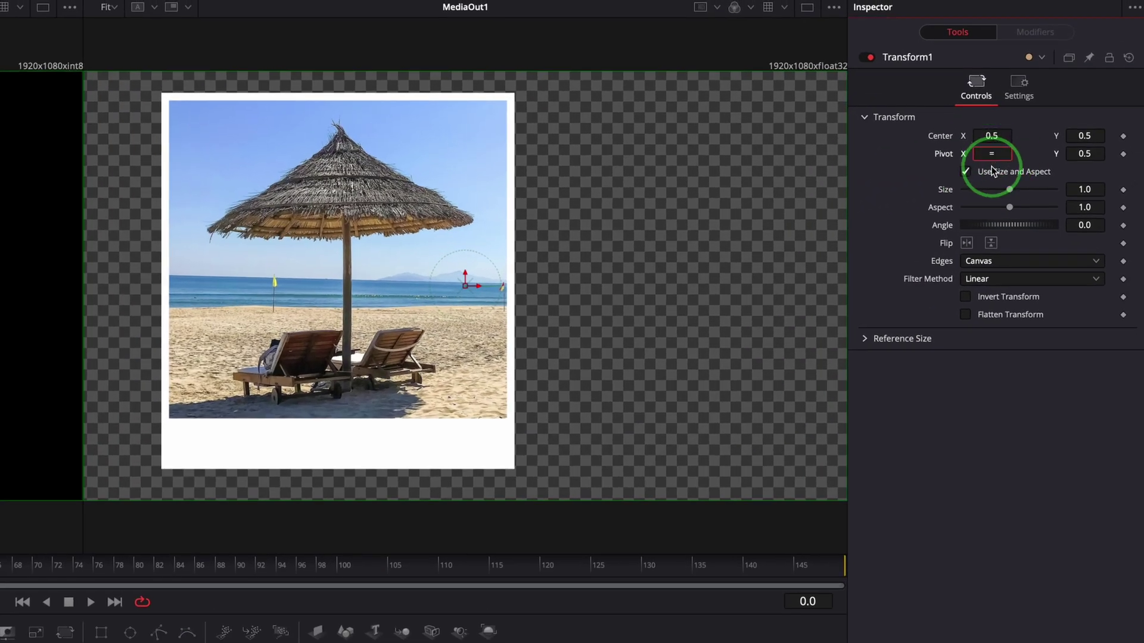
pyautogui.press('Return')
pyautogui.click(1040, 172)
pyautogui.click(1108, 462)
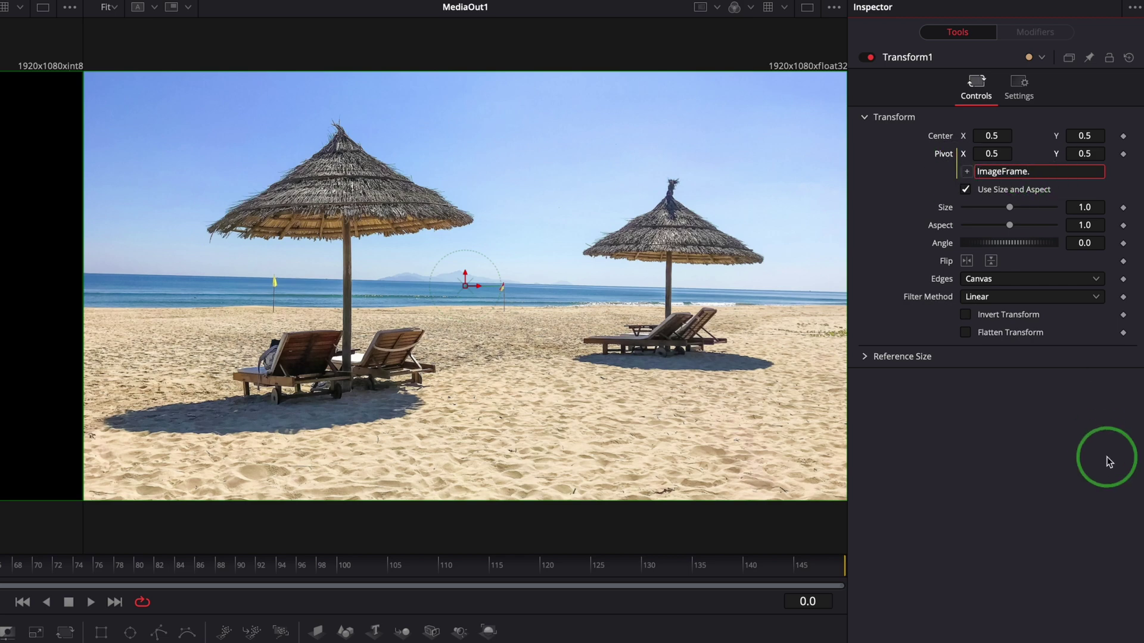
pyautogui.press('Tab')
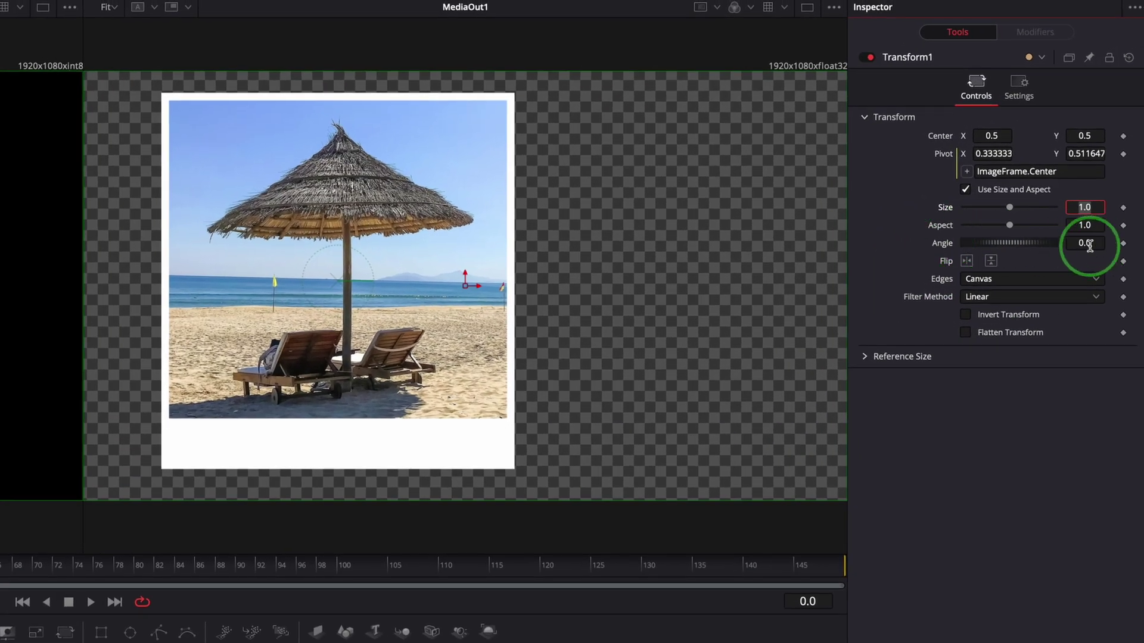
# Set Transform1's Angle to the expression ImageFrame.Angle
pyautogui.click(1087, 243)
pyautogui.write('=')
pyautogui.press('Return')
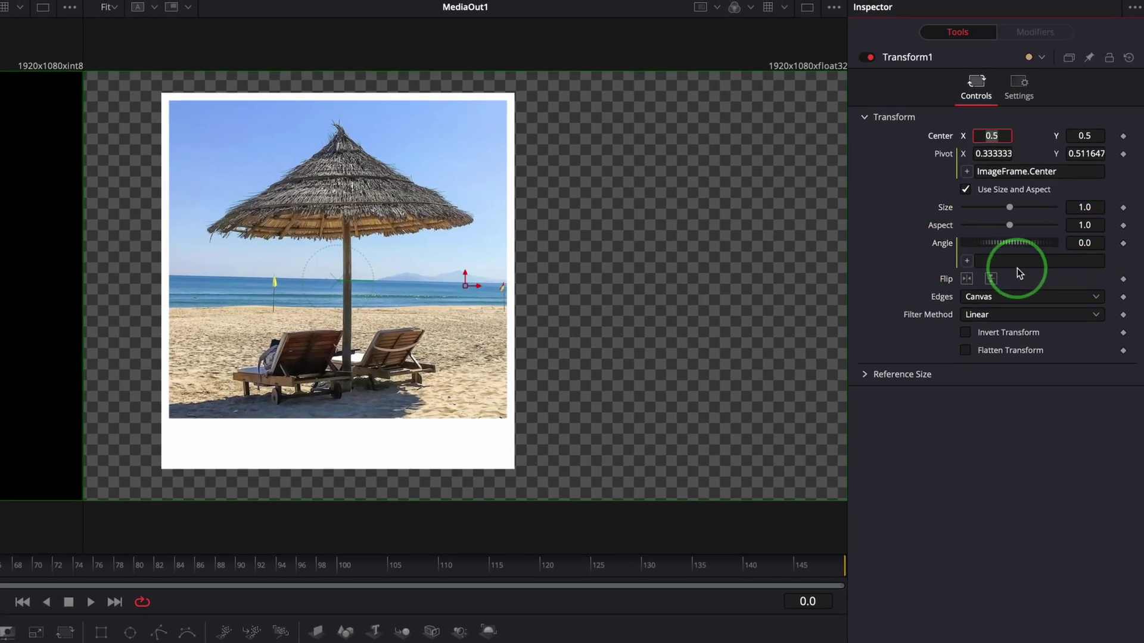
pyautogui.write('ImageFrame')
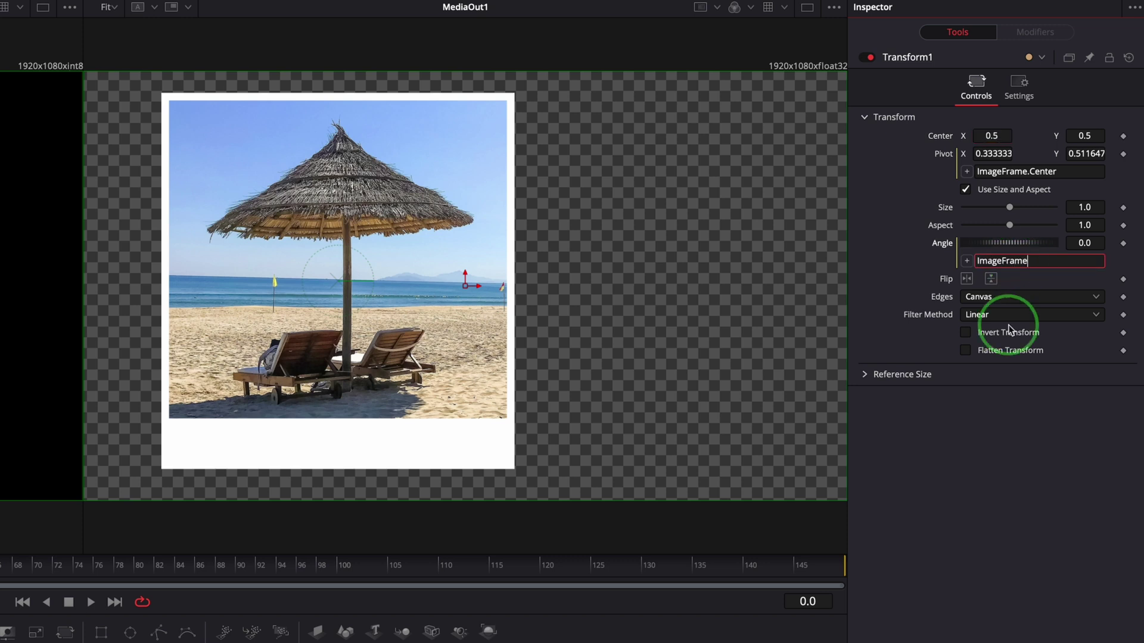
pyautogui.write('.Angle')
pyautogui.press('Return')
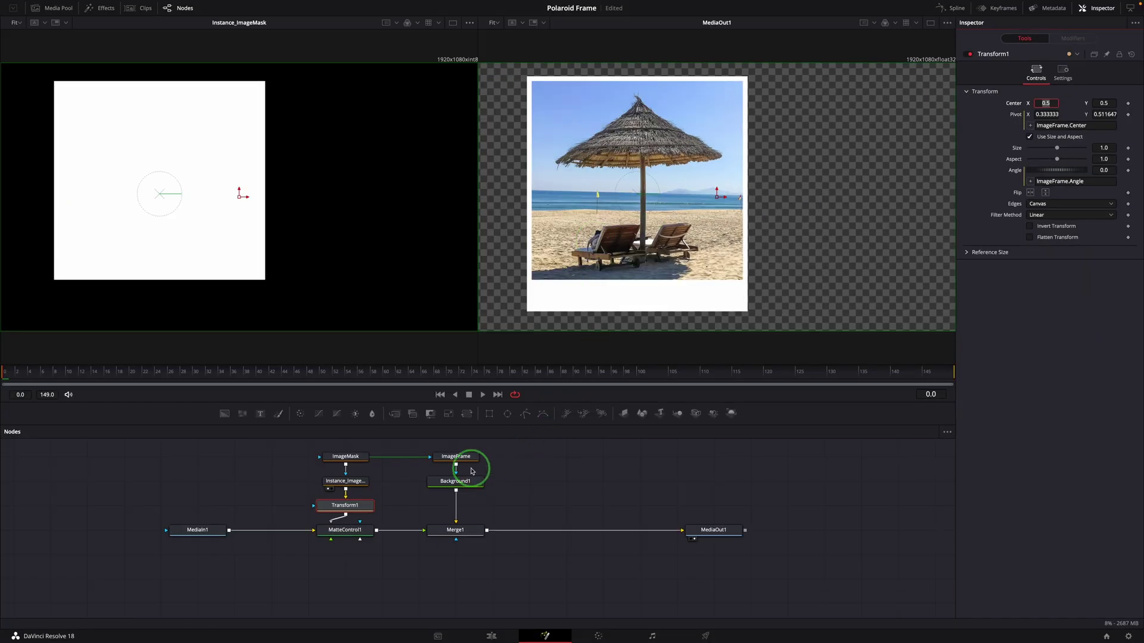
# Shrink the ImageFrame Polaroid, move it to the output's right, and tilt it 2.04°
pyautogui.click(458, 457)
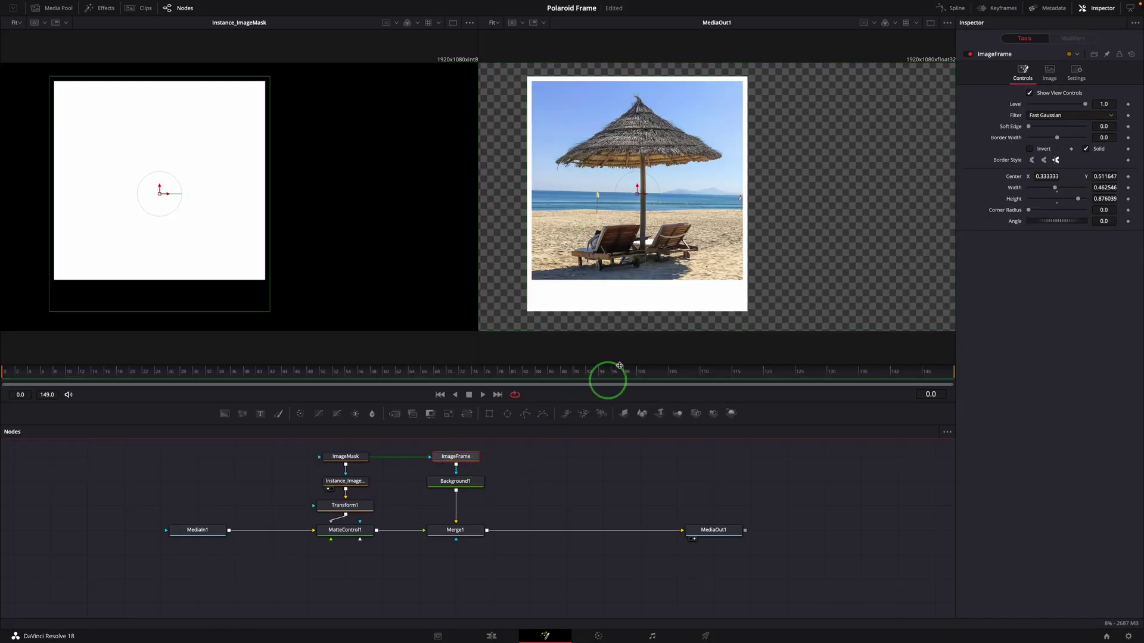
pyautogui.moveTo(660, 187); pyautogui.dragTo(681, 319)
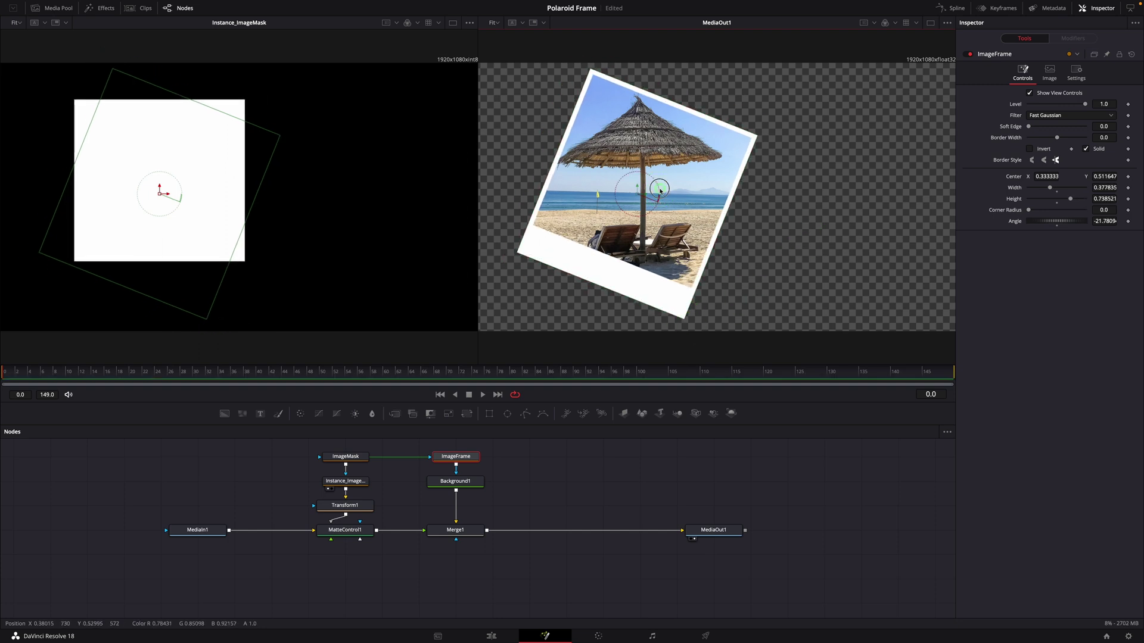
pyautogui.moveTo(669, 188); pyautogui.dragTo(760, 325)
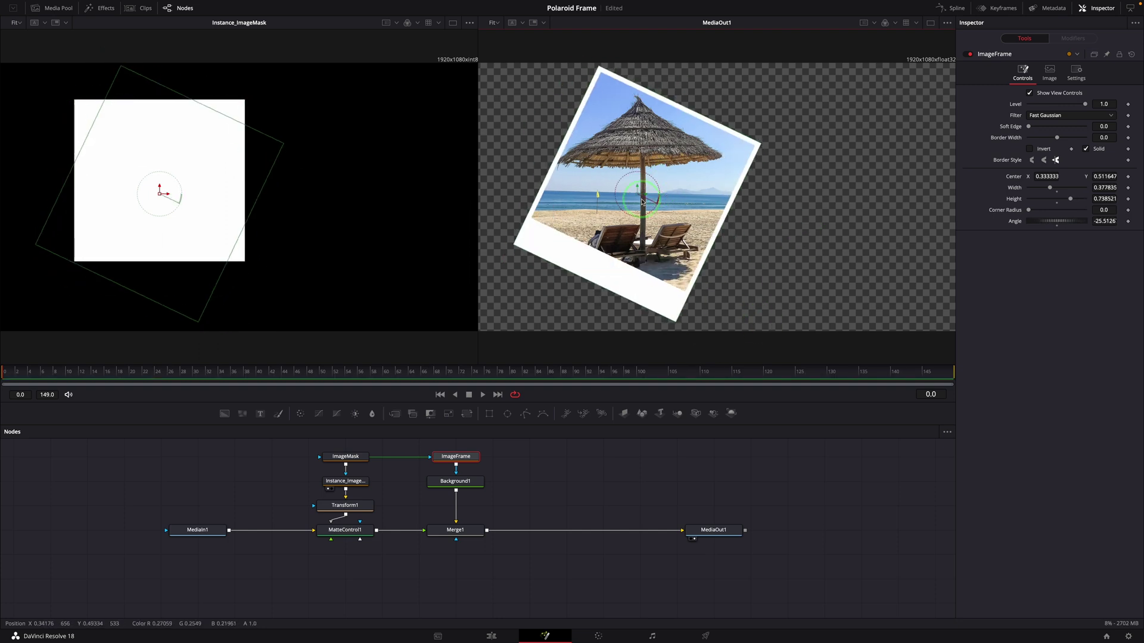
pyautogui.moveTo(638, 194); pyautogui.dragTo(834, 195)
pyautogui.moveTo(876, 325); pyautogui.dragTo(863, 306)
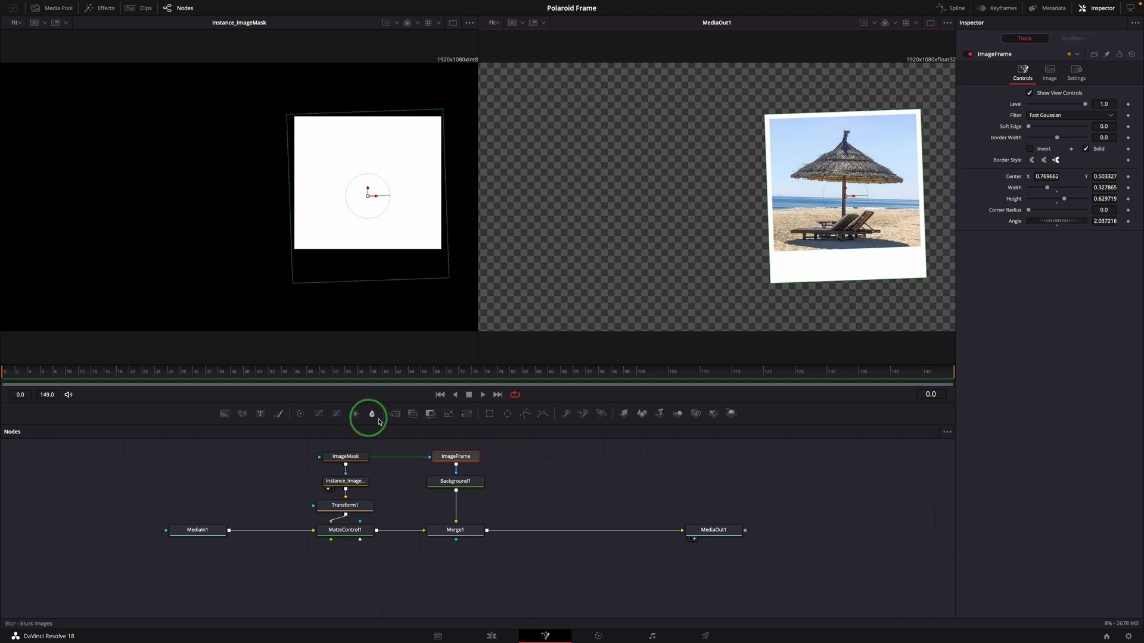
# Add a Text1 node joined through Merge2 before MediaOut1, then select Instance_ImageMask's Center expression
pyautogui.moveTo(261, 413); pyautogui.dragTo(488, 531)
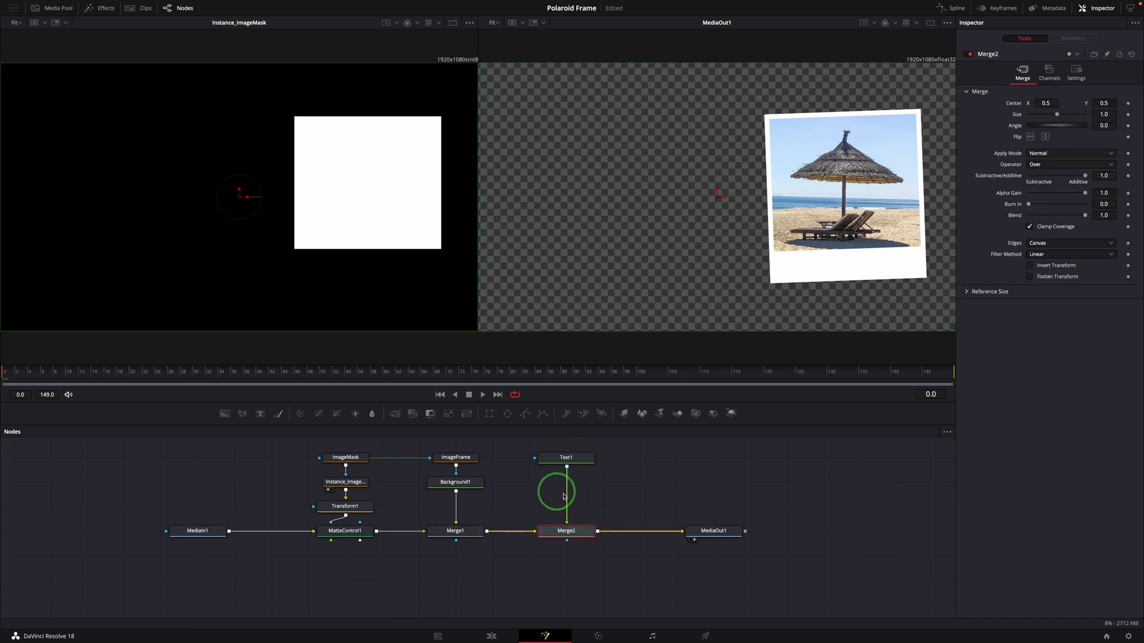
pyautogui.click(345, 482)
pyautogui.click(1105, 199)
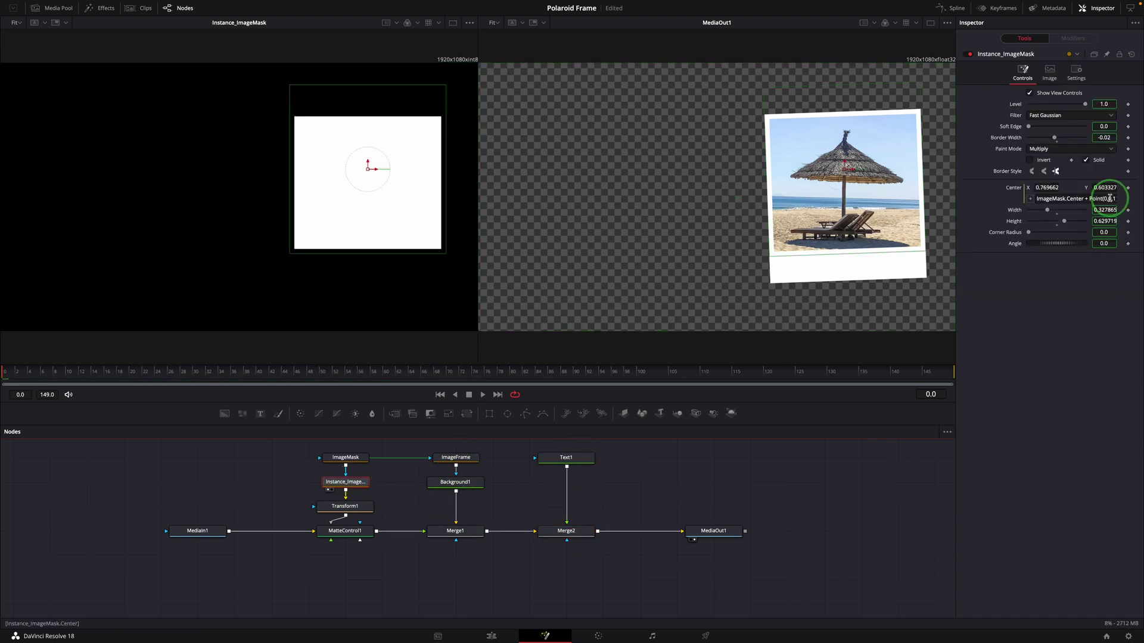